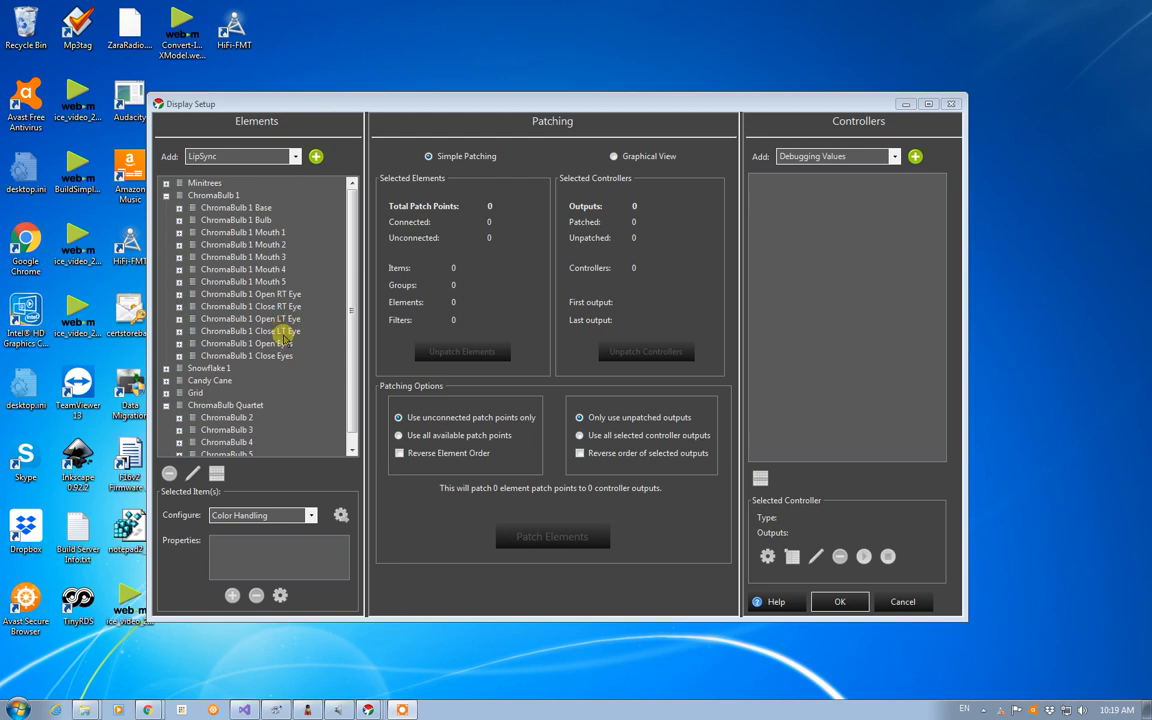
# - Open the Face Mapping configuration for all ChromaBulb 1 parts from Base to Close Eyes
pyautogui.click(251, 207)
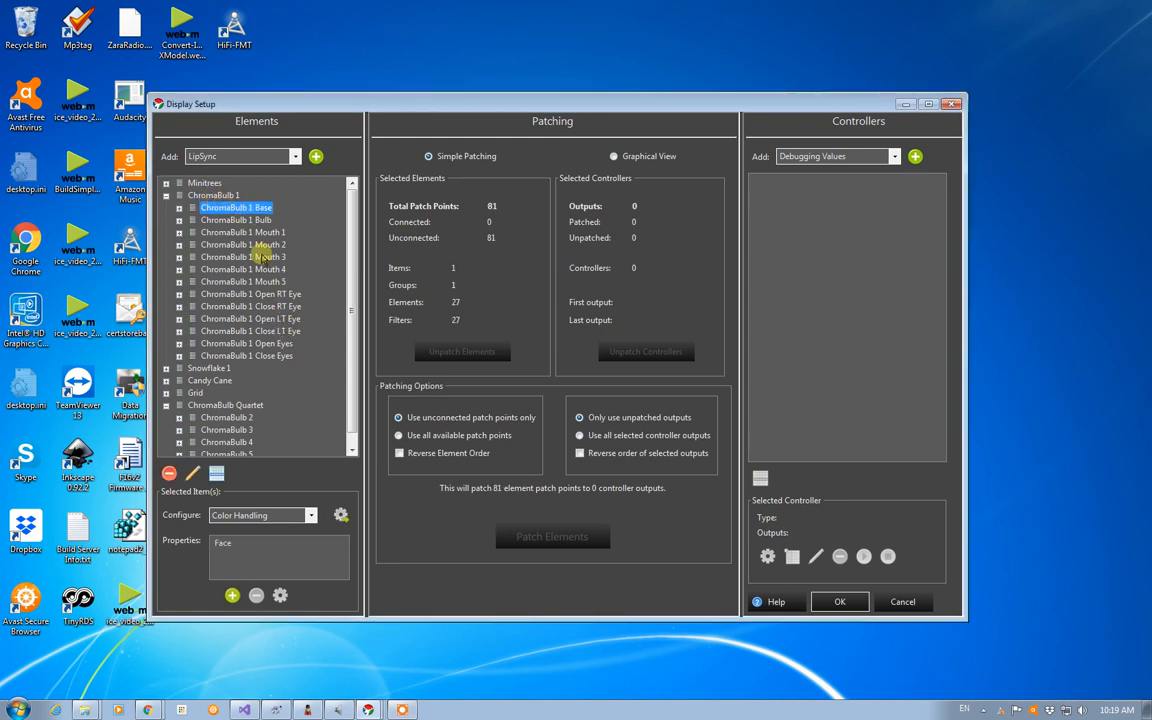
pyautogui.keyDown('shift'); pyautogui.click(265, 357); pyautogui.keyUp('shift')
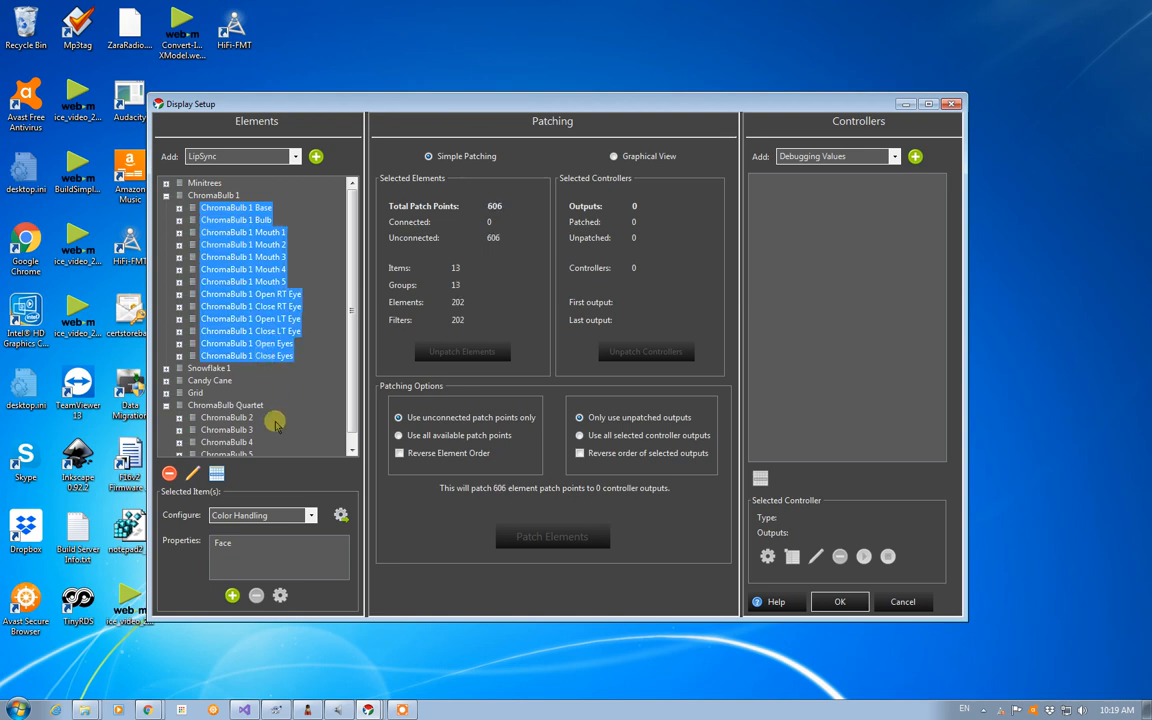
pyautogui.click(312, 516)
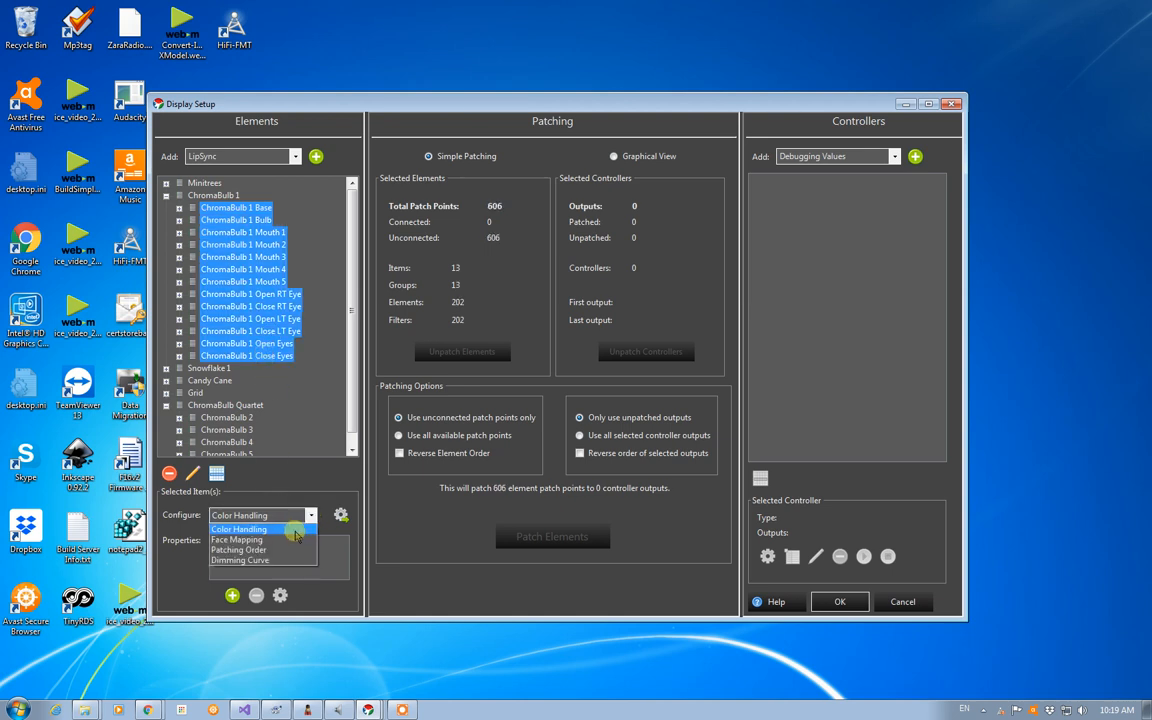
pyautogui.click(285, 541)
pyautogui.click(338, 514)
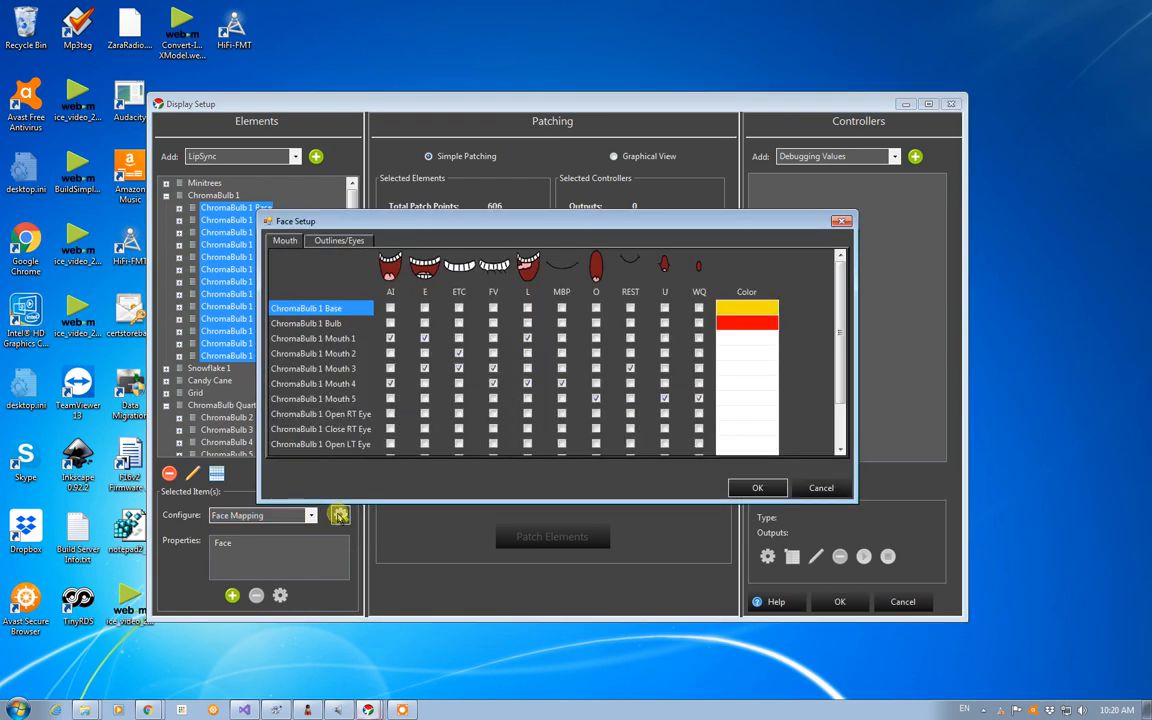
# - Enlarge the face setup to show every part, review the mouth phoneme and outlines/eyes assignments, and accept it
pyautogui.moveTo(602, 503); pyautogui.dragTo(602, 582)
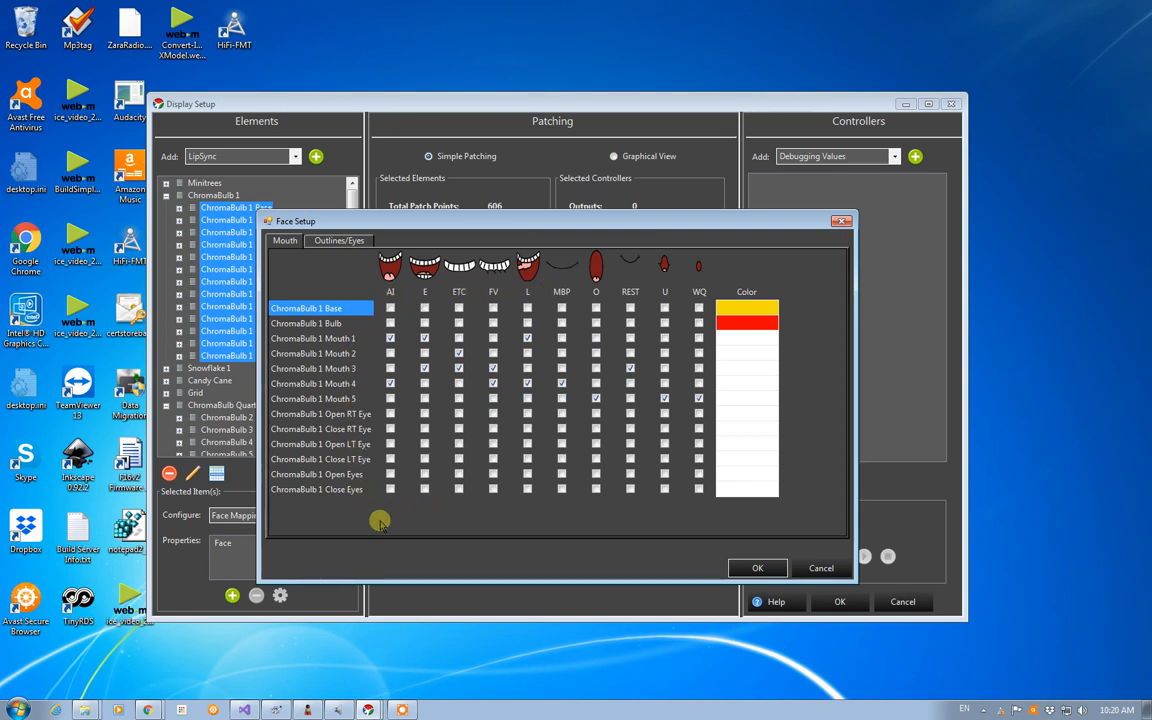
pyautogui.click(349, 242)
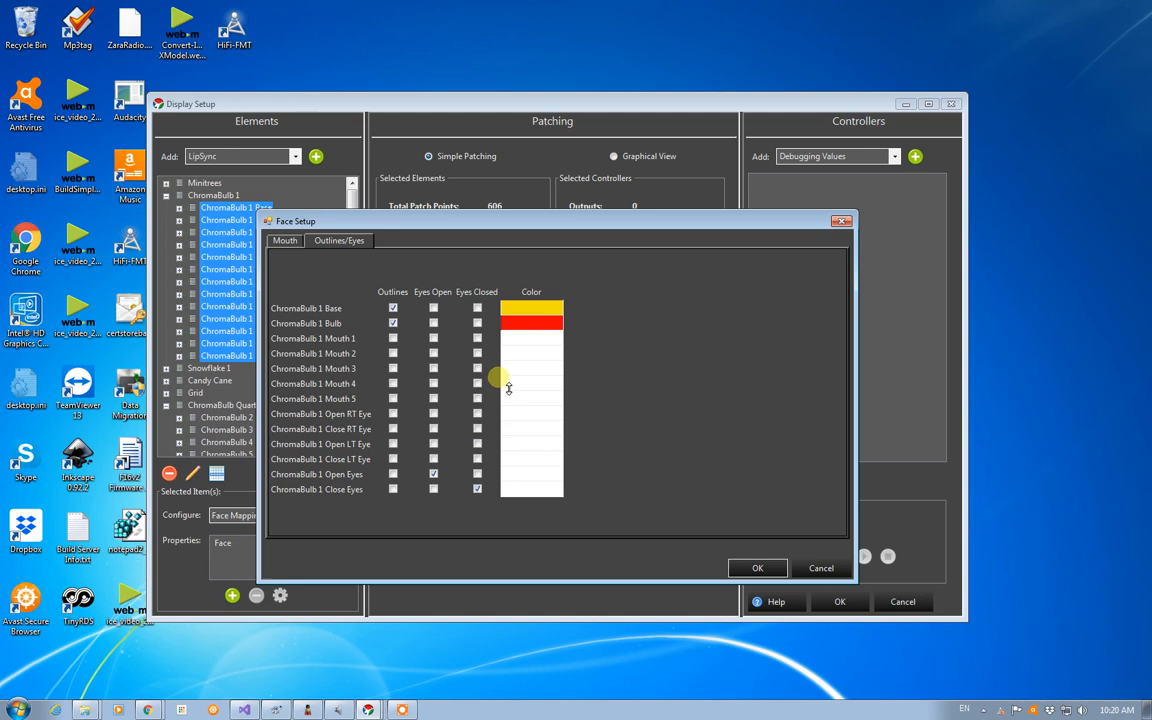
pyautogui.click(283, 239)
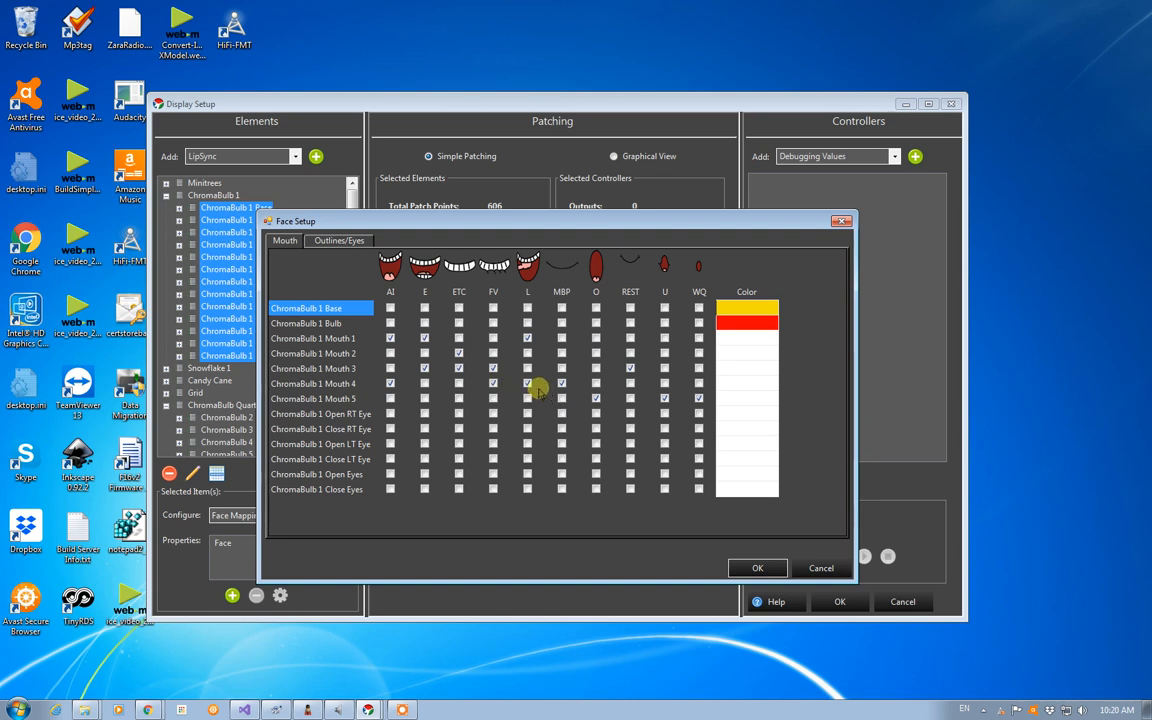
pyautogui.click(758, 569)
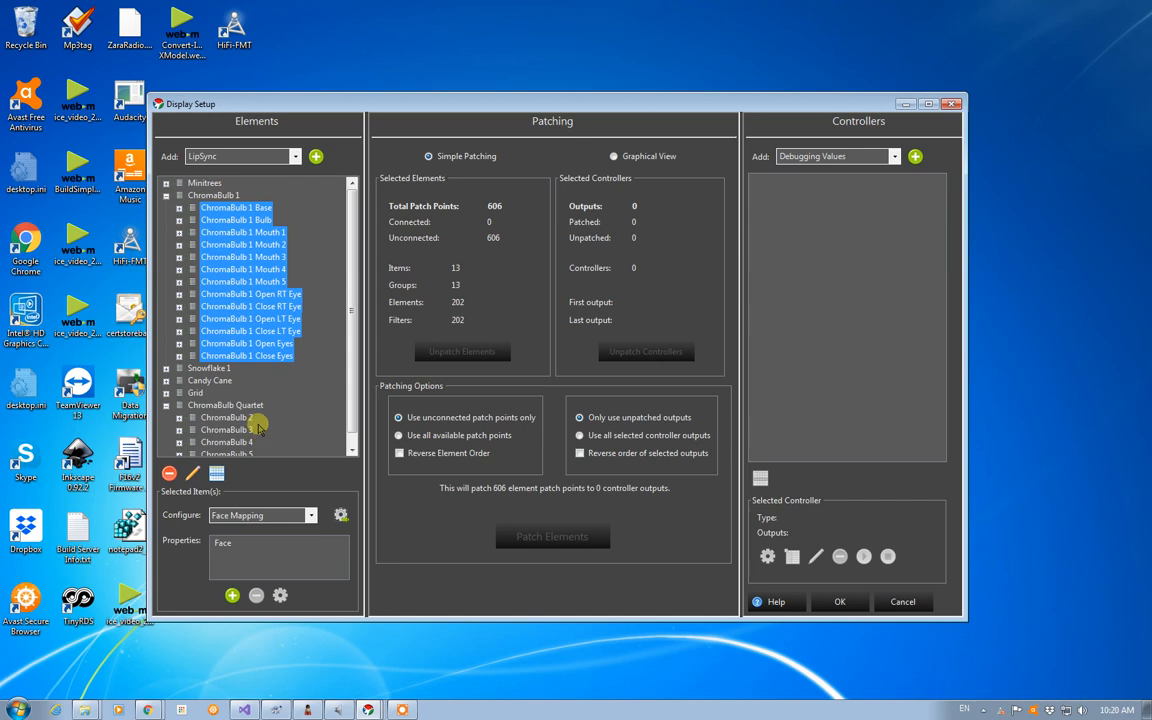
pyautogui.click(305, 518)
pyautogui.click(312, 518)
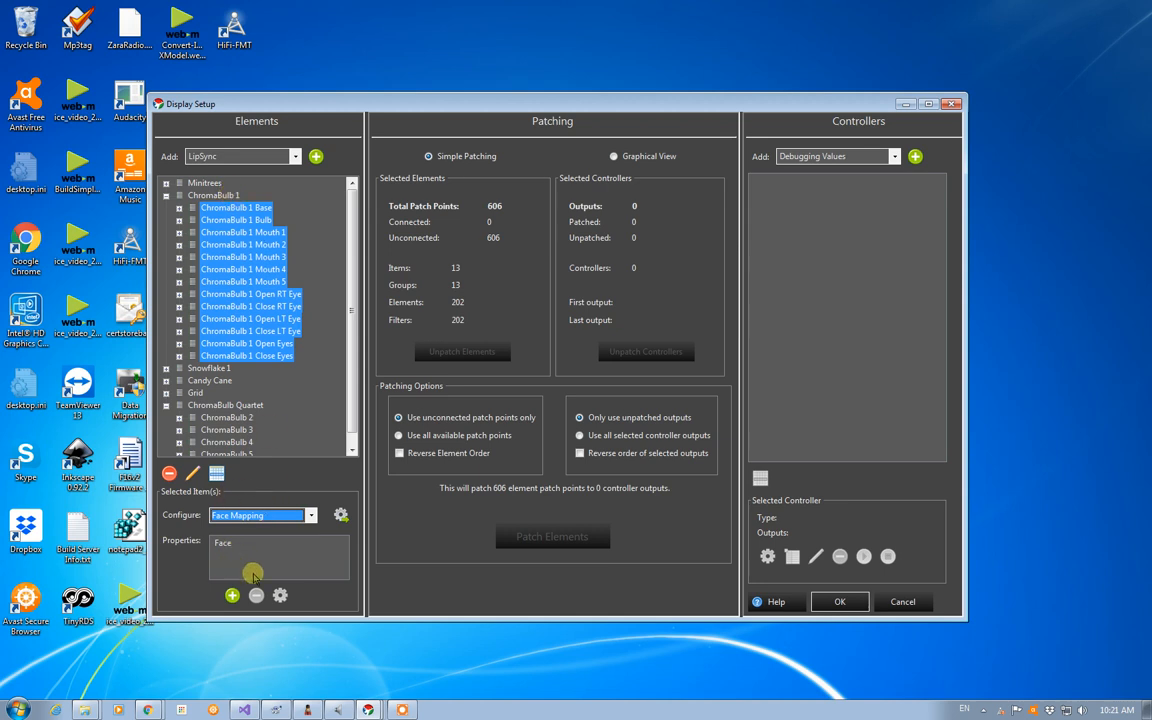
pyautogui.click(311, 516)
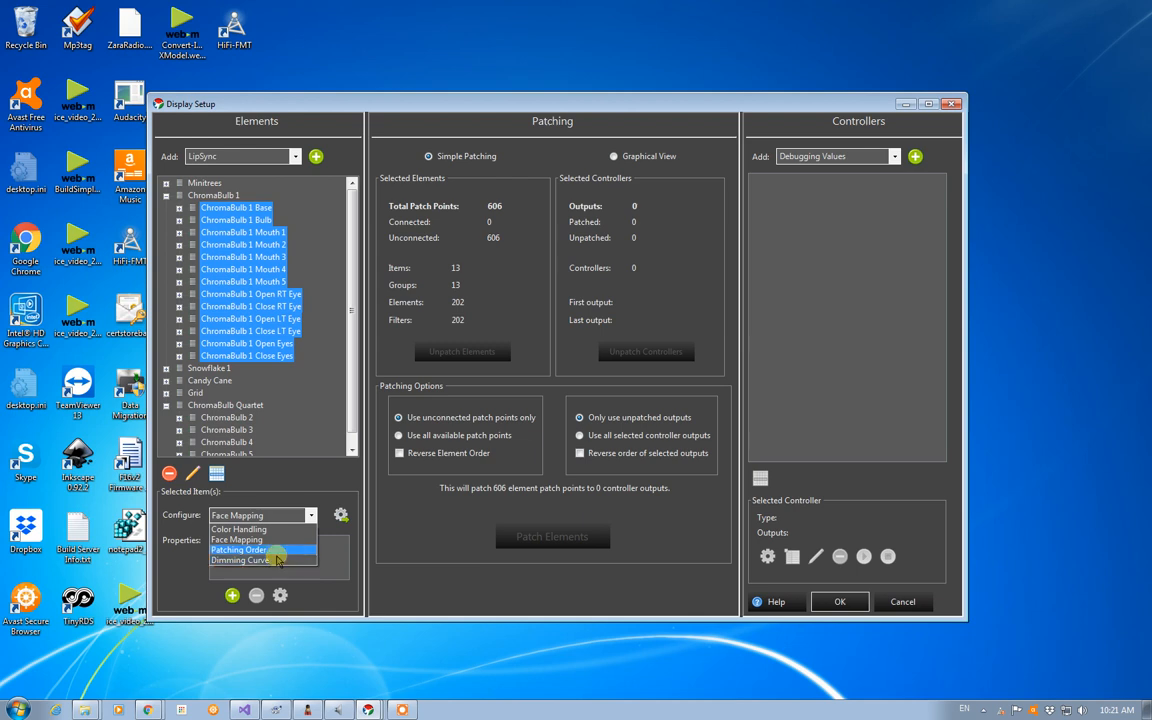
pyautogui.click(245, 539)
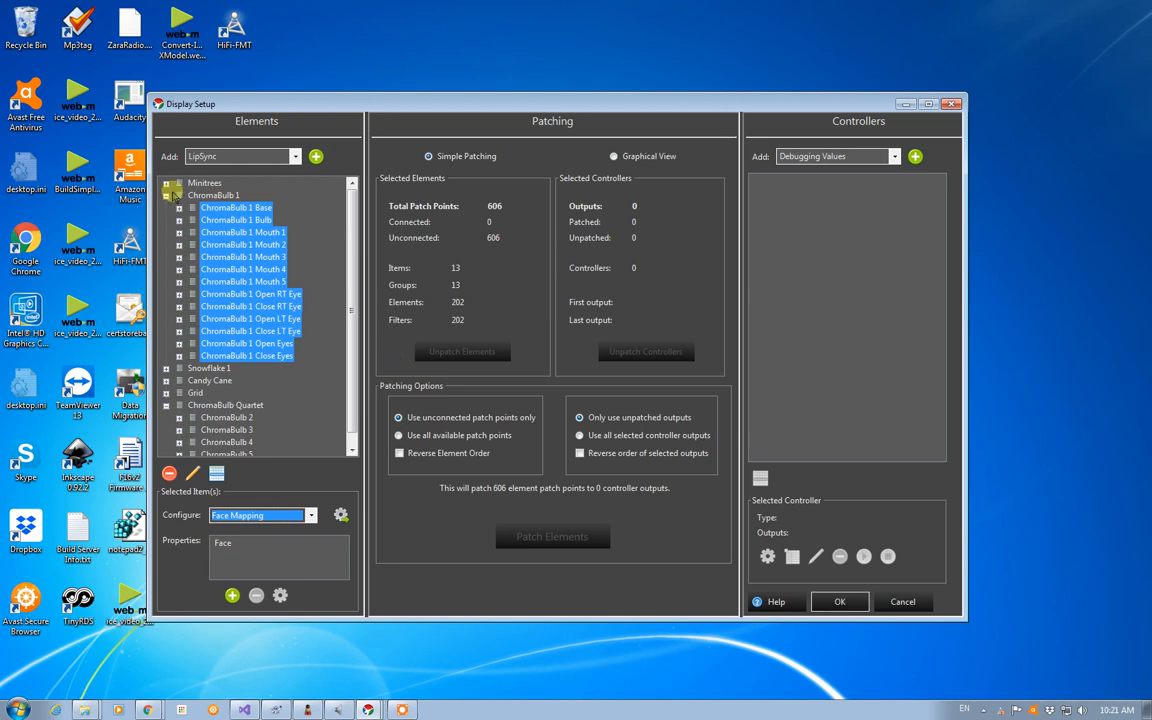
# - Examine the parts of ChromaBulb 2 inside the ChromaBulb Quartet group and close the display setup, accepting it
pyautogui.click(166, 196)
pyautogui.click(212, 257)
pyautogui.click(179, 257)
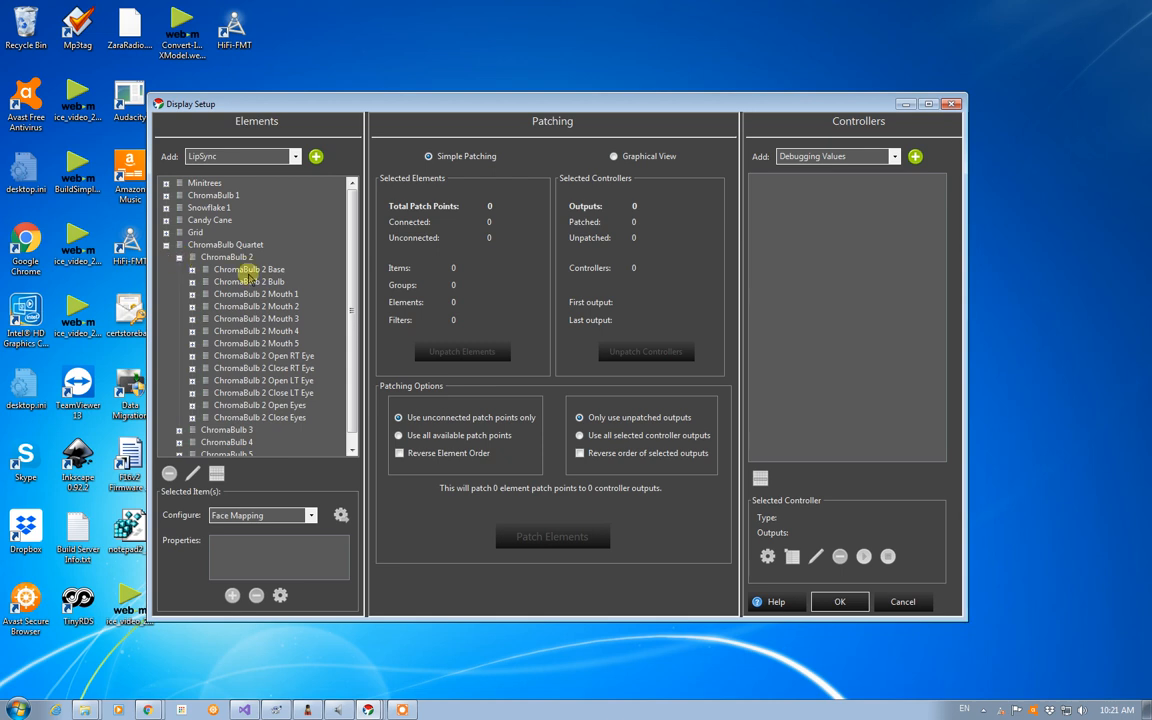
pyautogui.click(179, 257)
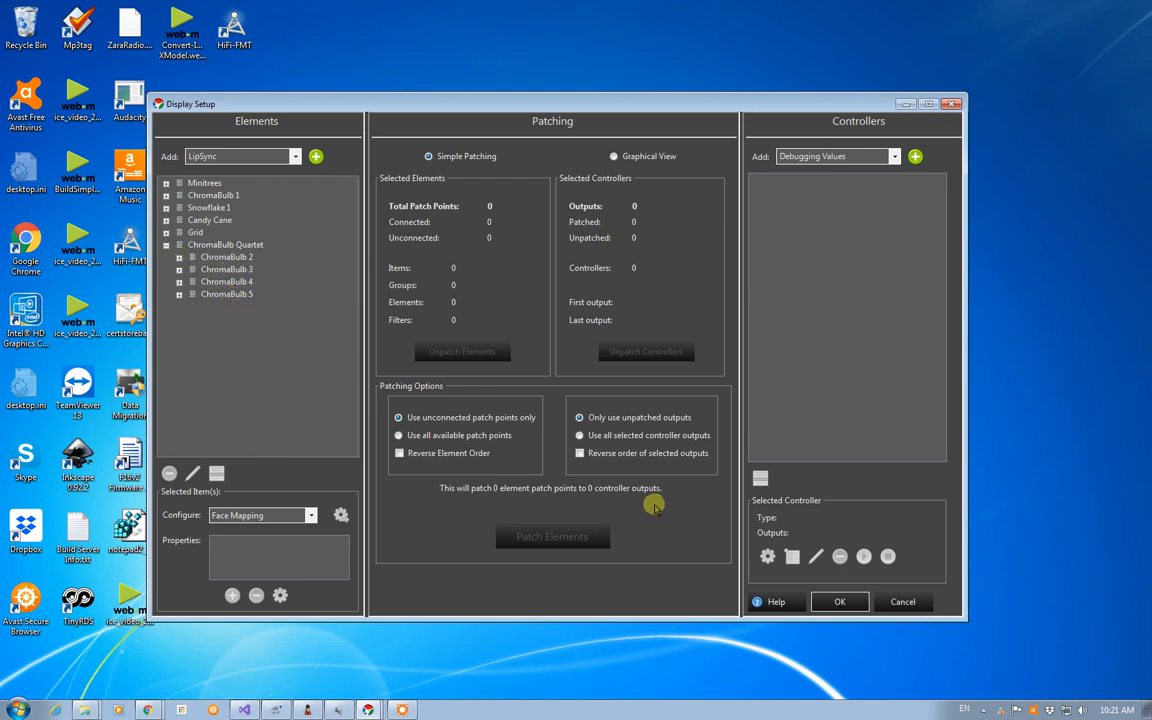
pyautogui.click(841, 602)
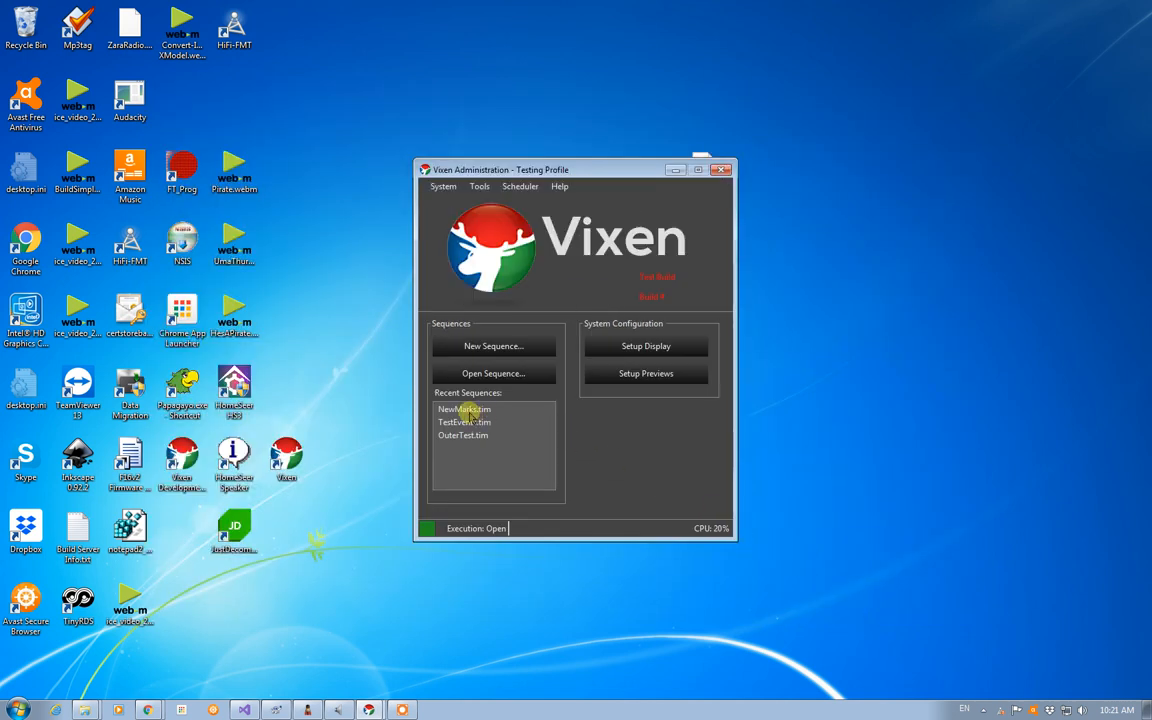
# - Open the recent sequence NewMarks.tim and bring the phrase "I wish it was Christmas" into view on the timeline
pyautogui.doubleClick(468, 410)
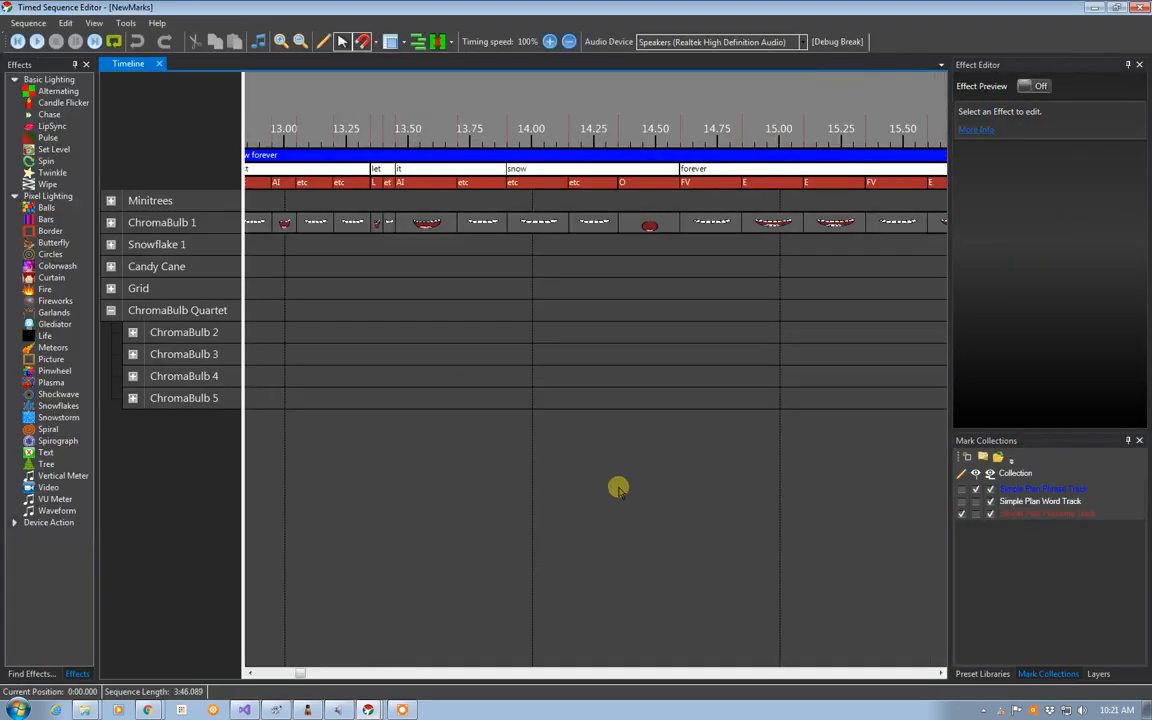
pyautogui.moveTo(300, 673); pyautogui.dragTo(279, 674)
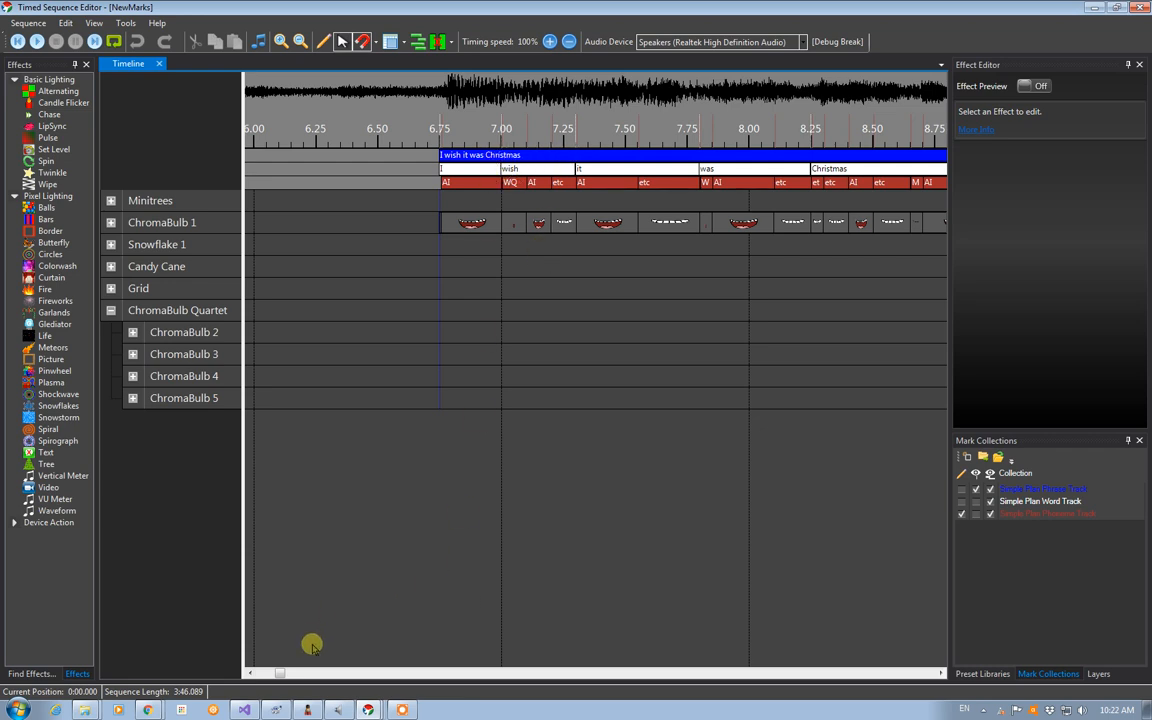
pyautogui.click(939, 673)
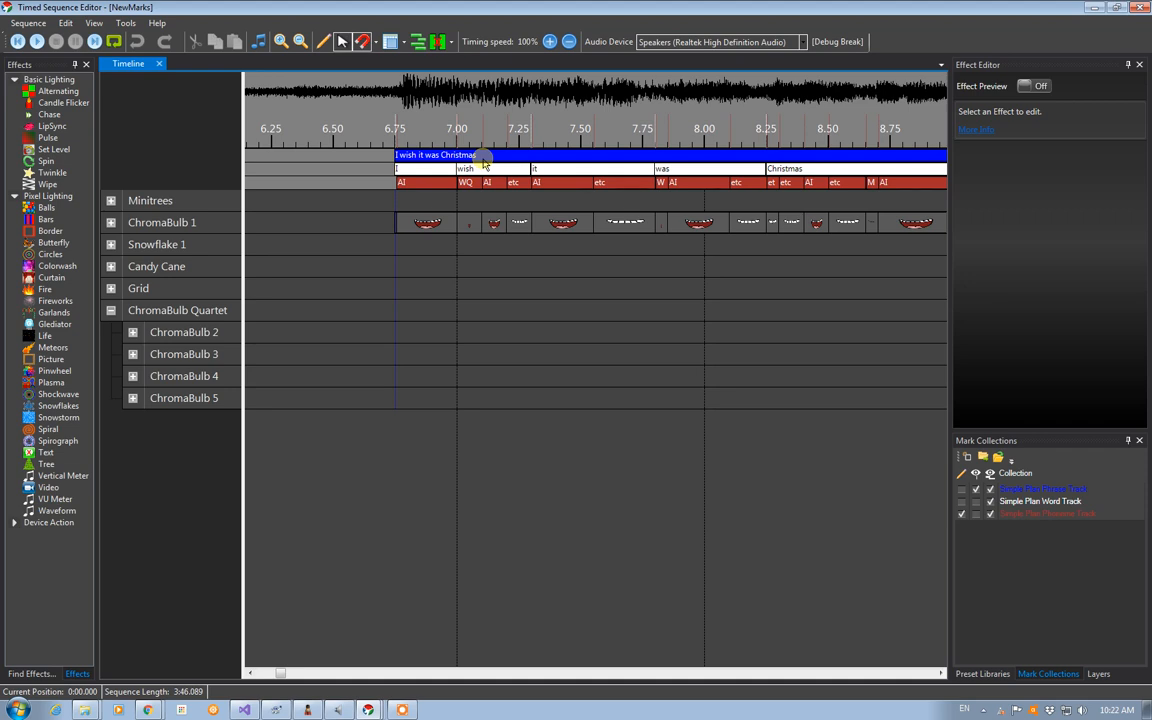
# - Turn on the timeline mark lines for the Simple Plan Phoneme Track, leaving them off for the Word Track
pyautogui.click(977, 503)
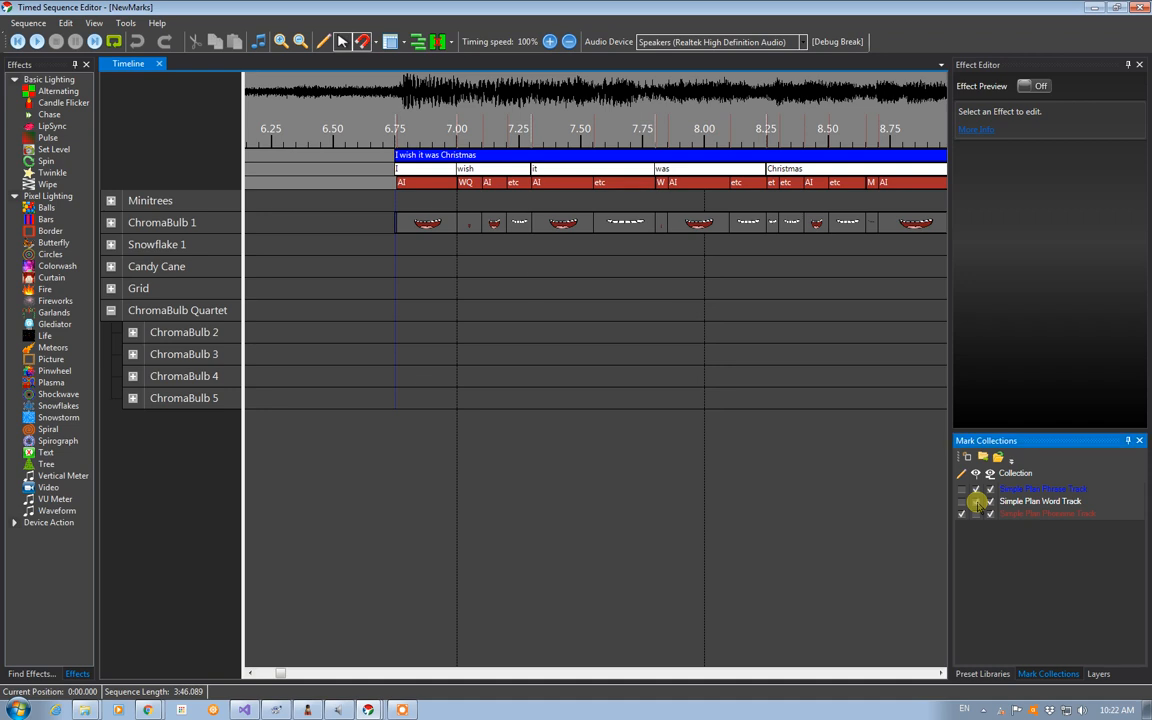
pyautogui.click(977, 511)
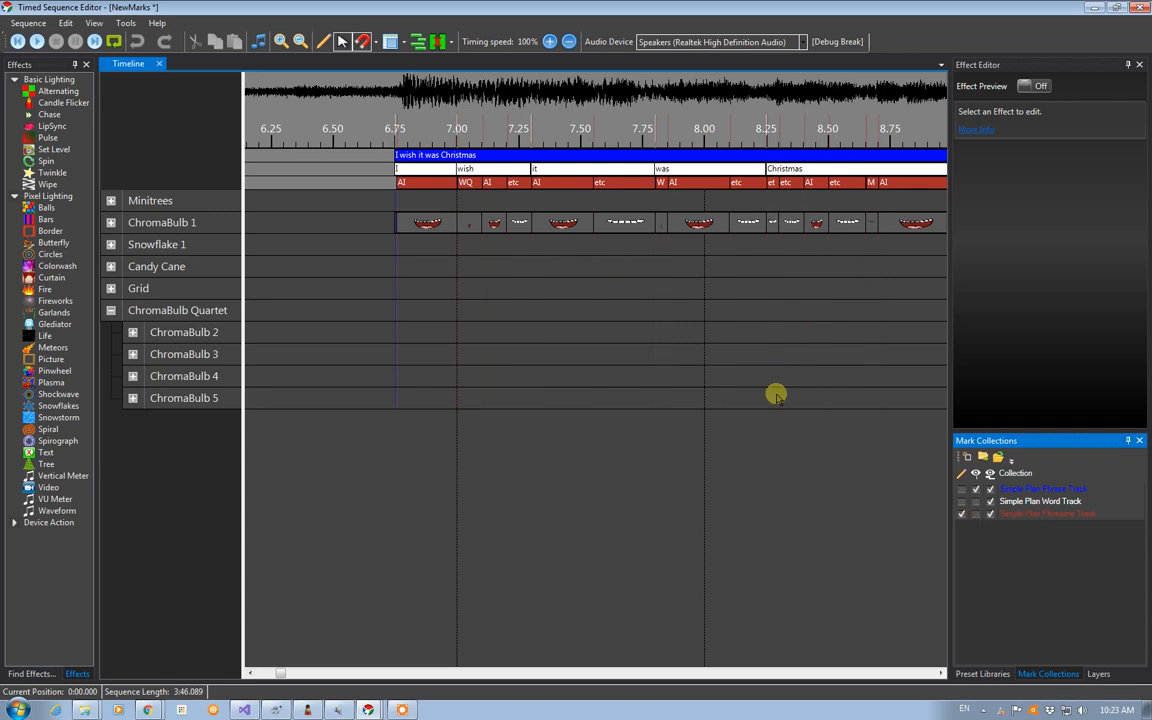
pyautogui.click(976, 514)
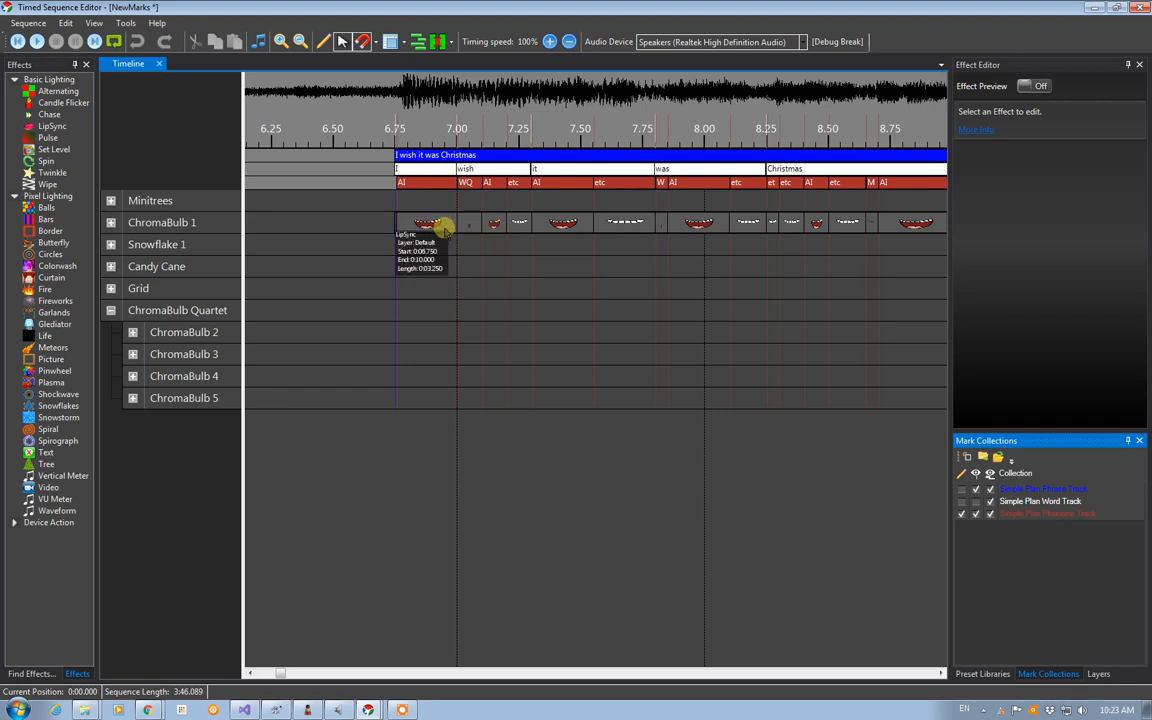
# - Inspect the configuration of the first LipSync effect on ChromaBulb 1 and its mouth shapes across the phrase "I wish it was Christmas"
pyautogui.click(443, 229)
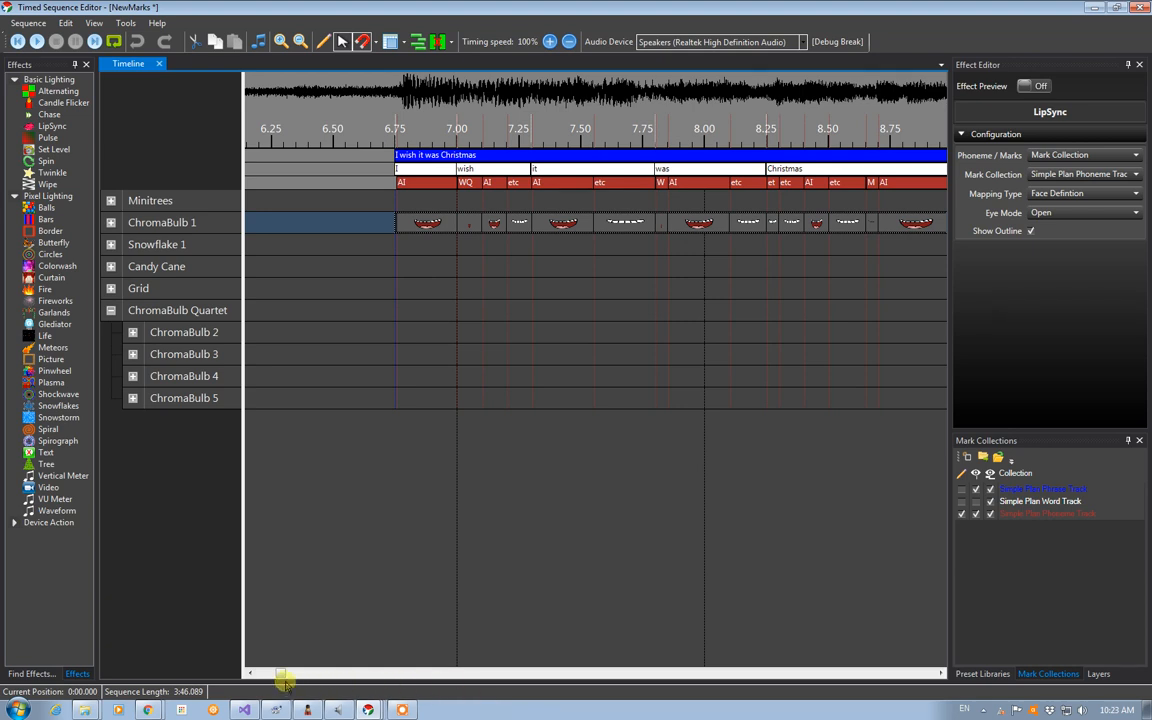
pyautogui.hscroll(2, 284, 676)
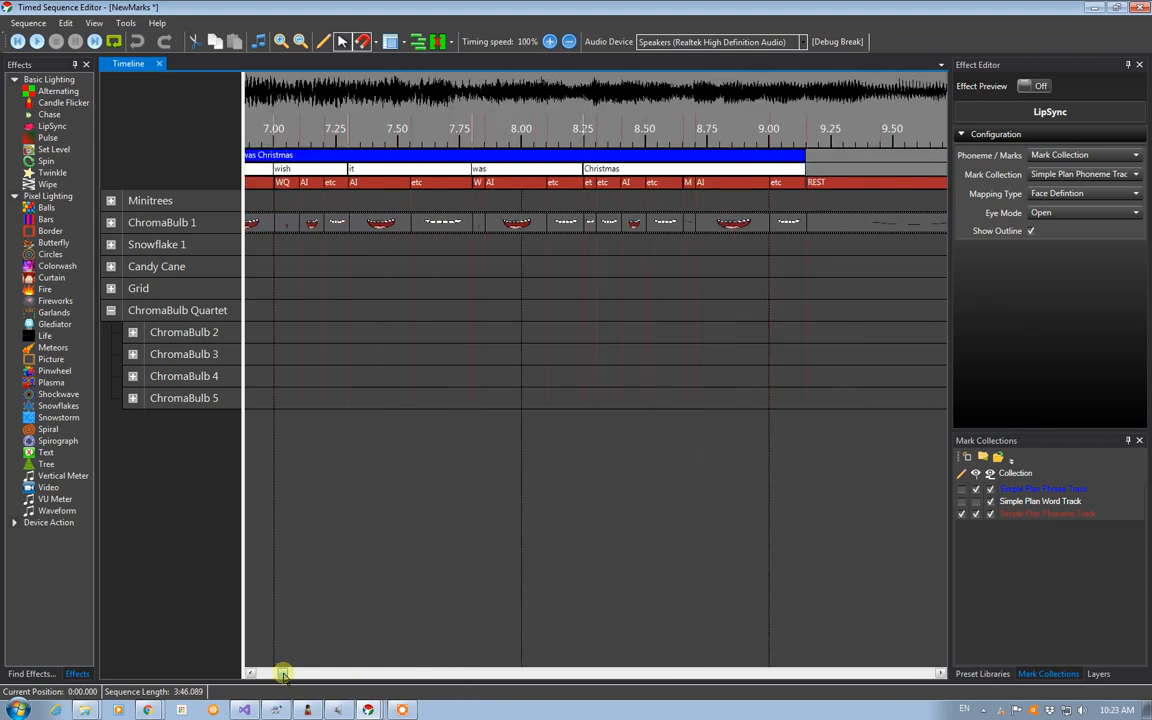
pyautogui.hscroll(1, 284, 676)
pyautogui.hscroll(-2, 284, 676)
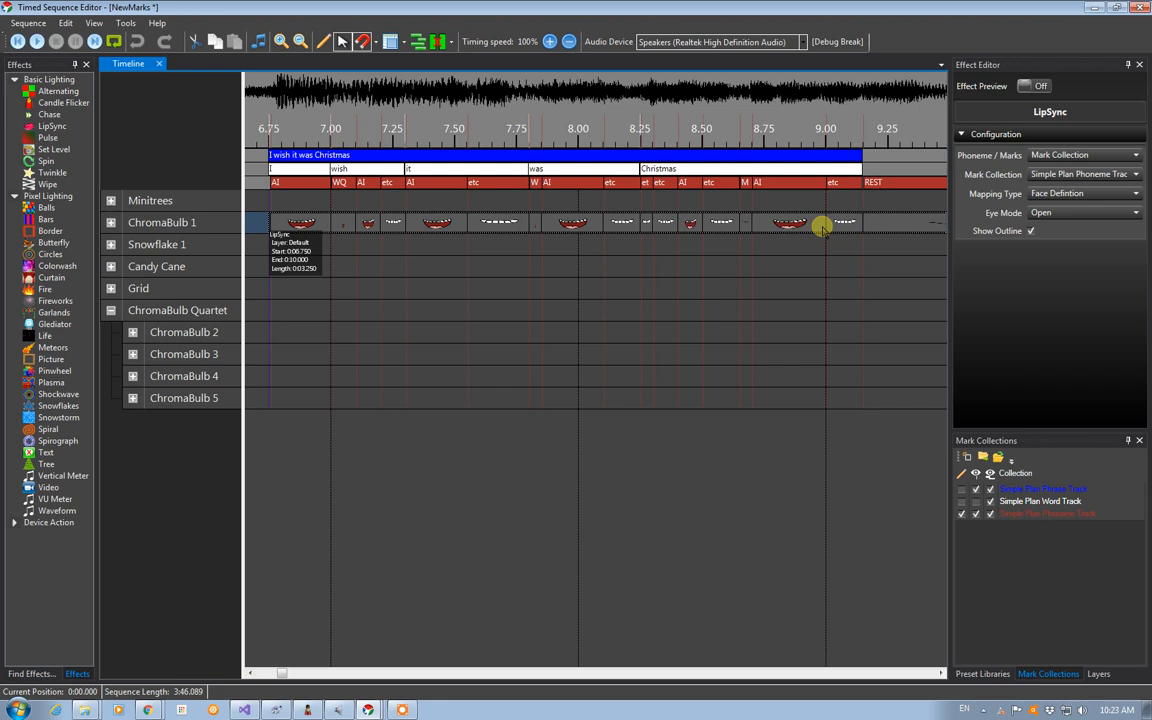
# - Set the playback start to 0:06.670 and place the display preview below the ChromaBulb 1 row, set to stay always on top
pyautogui.click(251, 139)
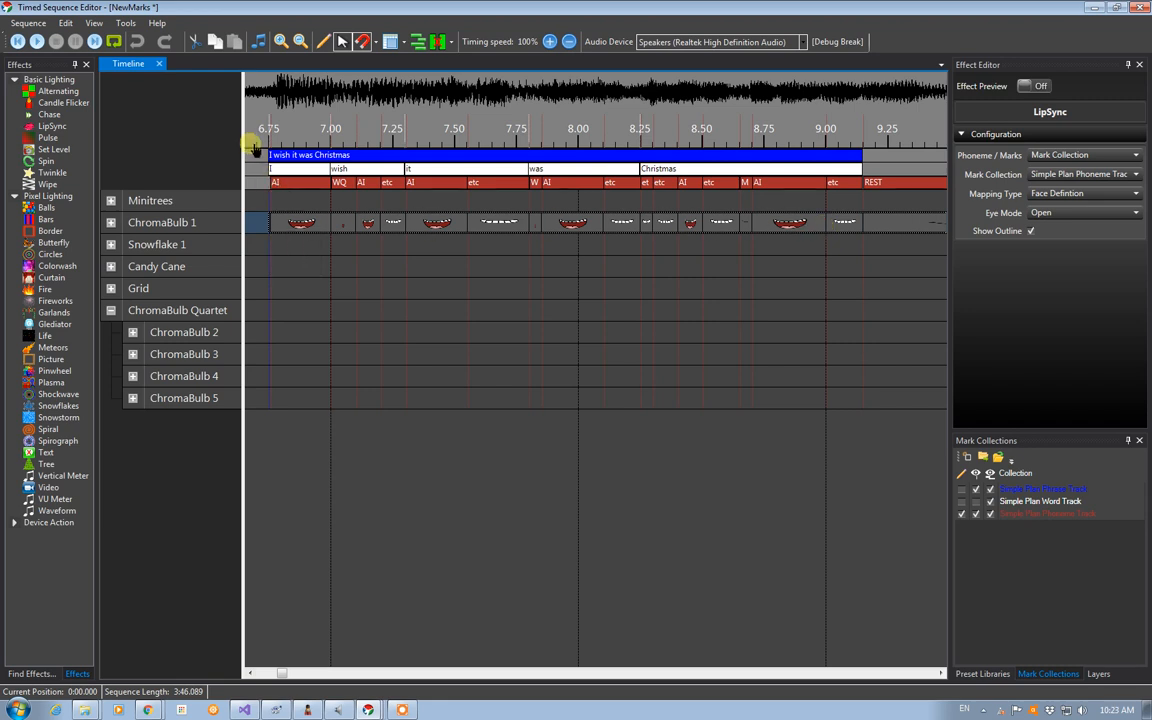
pyautogui.moveTo(0, 262); pyautogui.dragTo(684, 315)
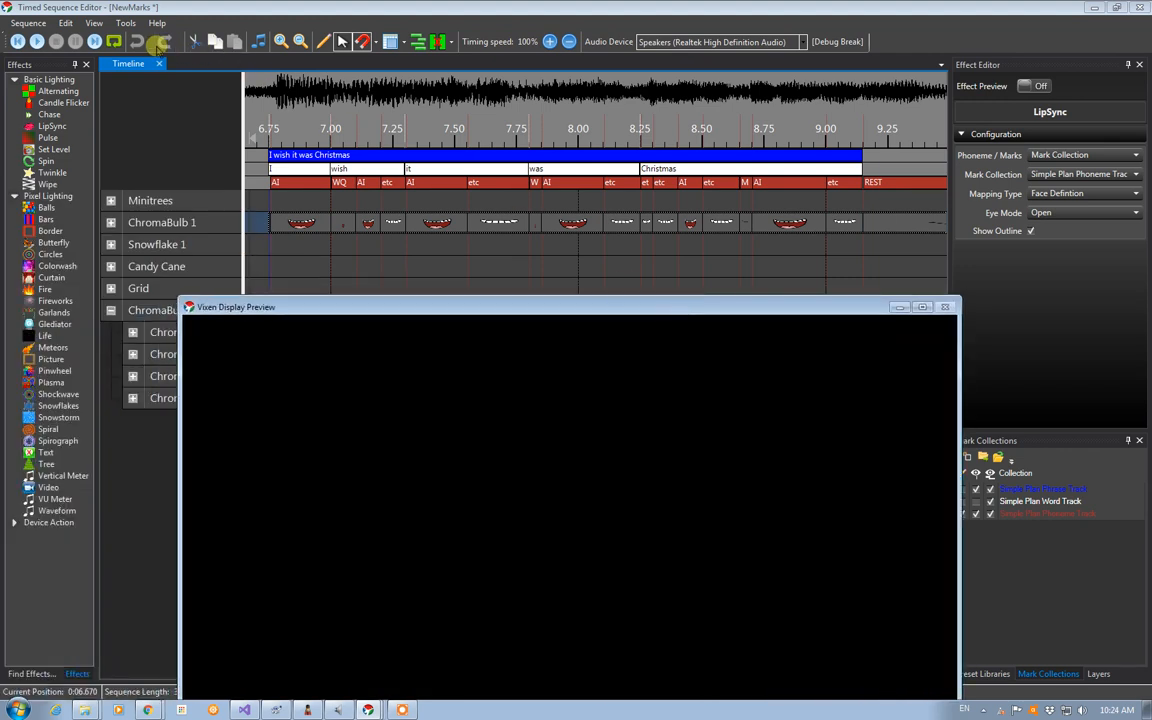
pyautogui.rightClick(385, 451)
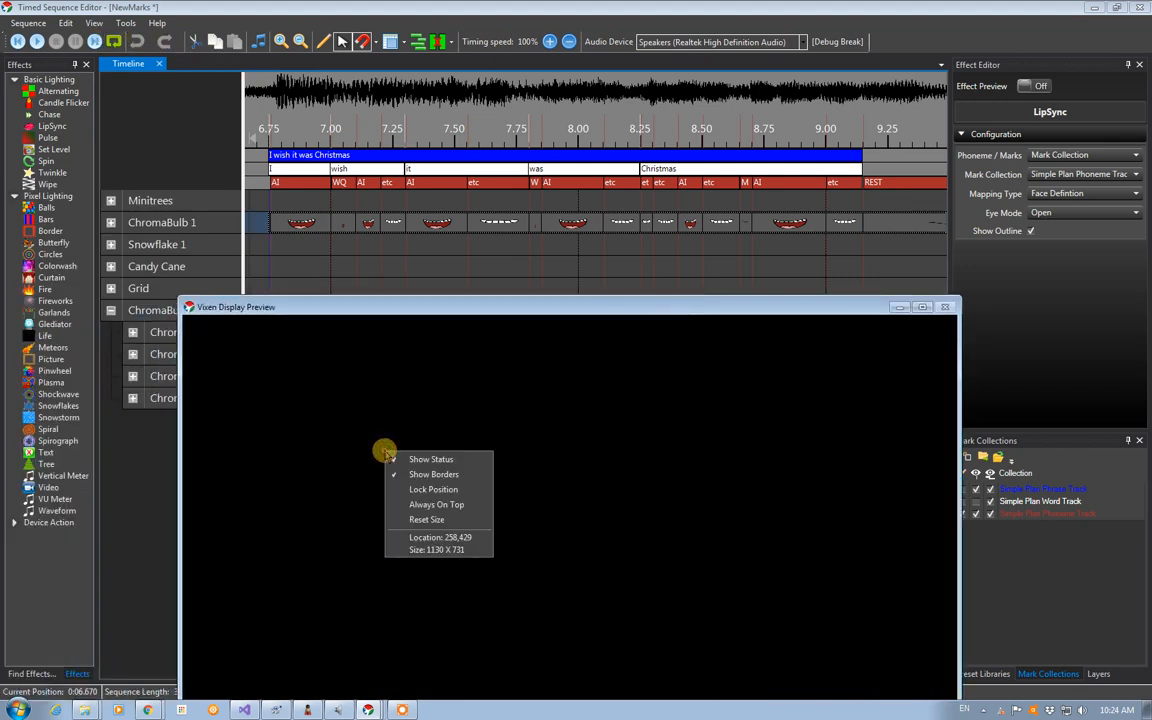
pyautogui.click(419, 505)
pyautogui.moveTo(380, 305); pyautogui.dragTo(376, 379)
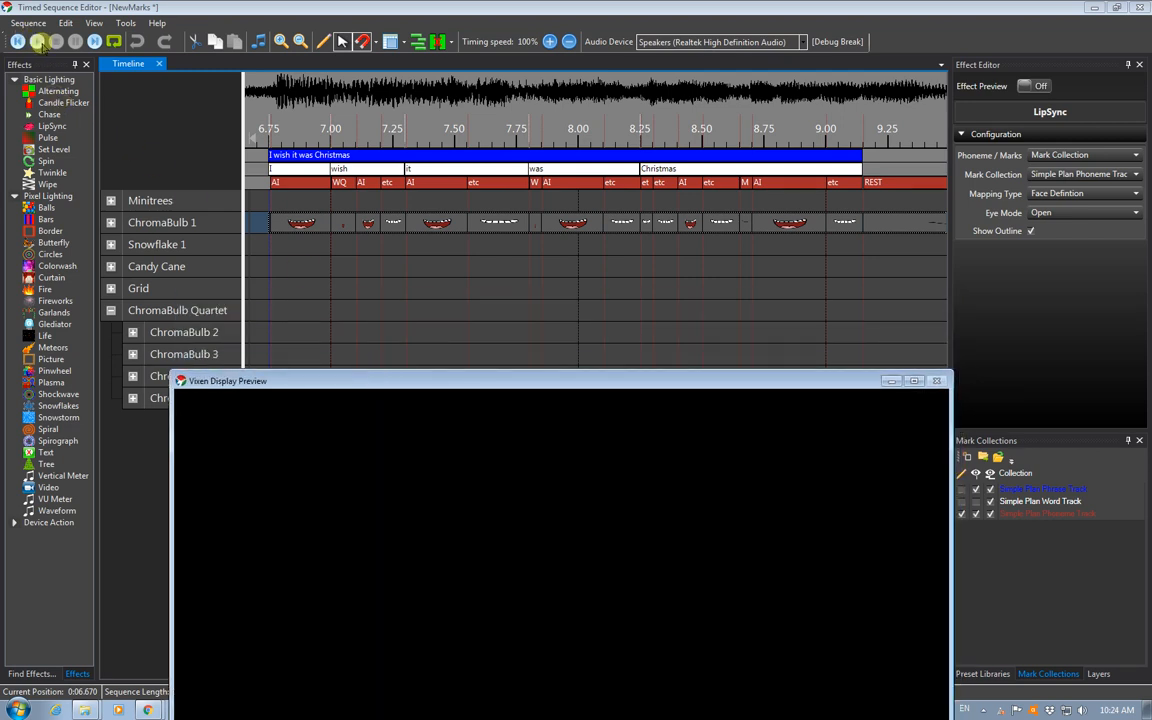
# - Play the sequence to watch ChromaBulb 1 sing in the preview, stop it, and move the preview off the timeline
pyautogui.click(38, 42)
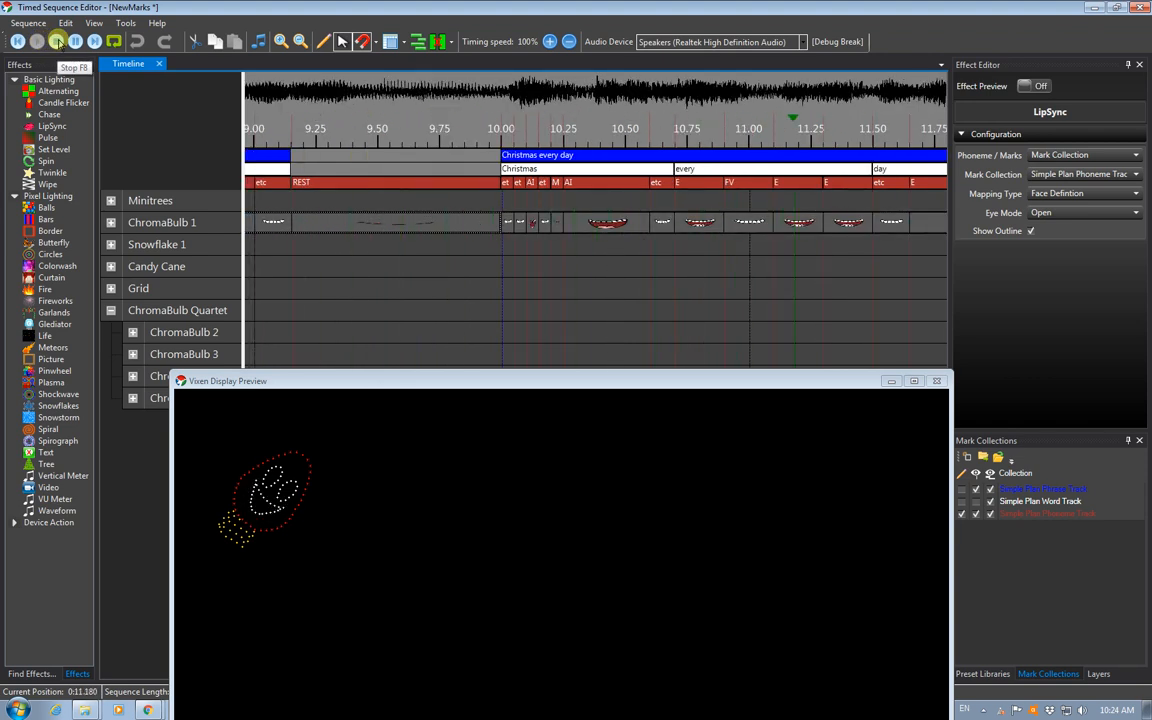
pyautogui.click(58, 42)
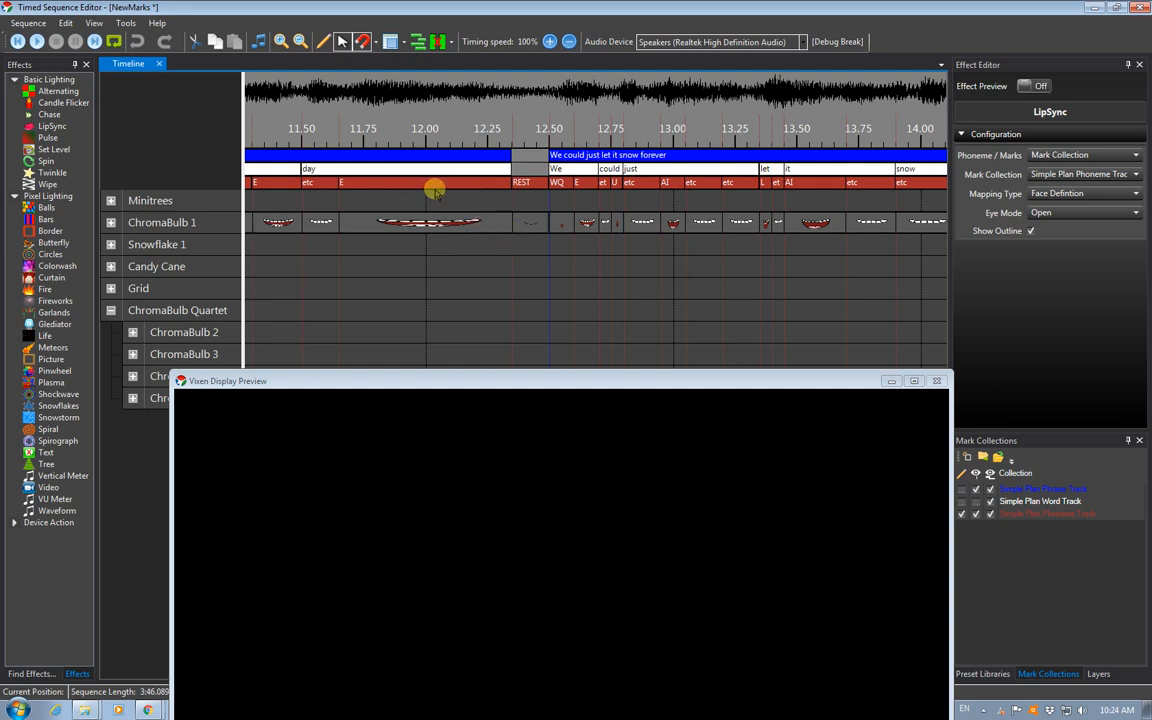
pyautogui.moveTo(476, 380); pyautogui.dragTo(0, 82)
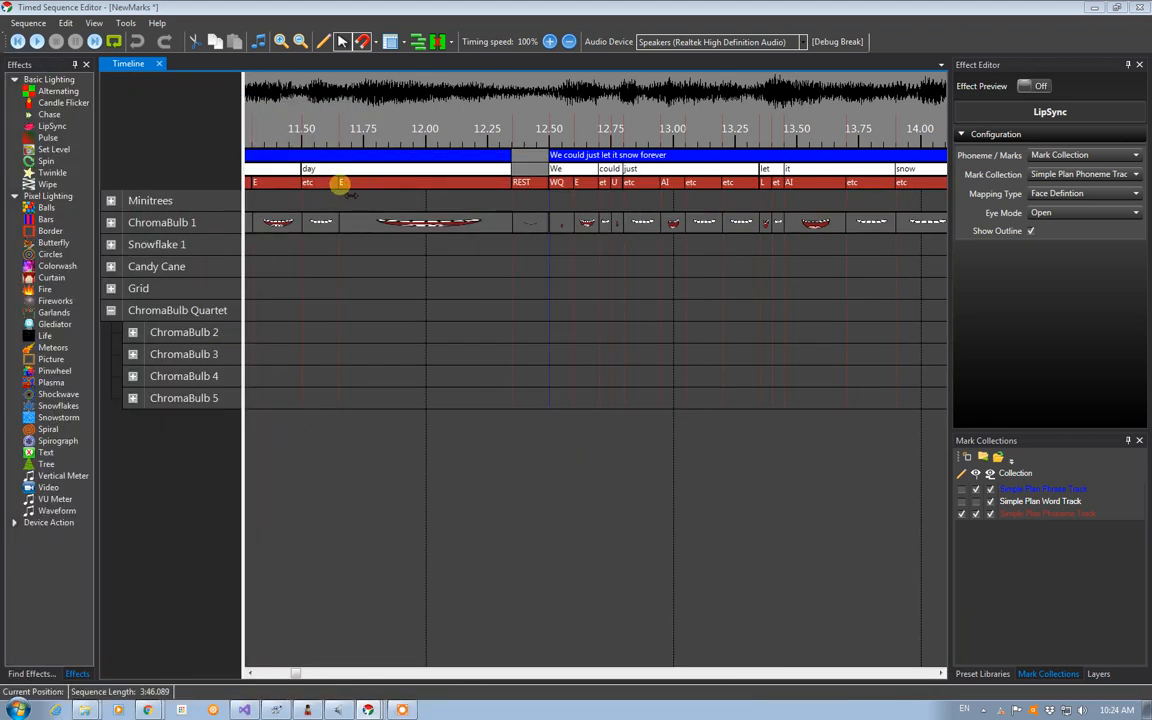
# - Try moving the start of the long E phoneme mark under "day" to about 11.78 s, and return it to about 11.65 s
pyautogui.moveTo(341, 183); pyautogui.dragTo(373, 184)
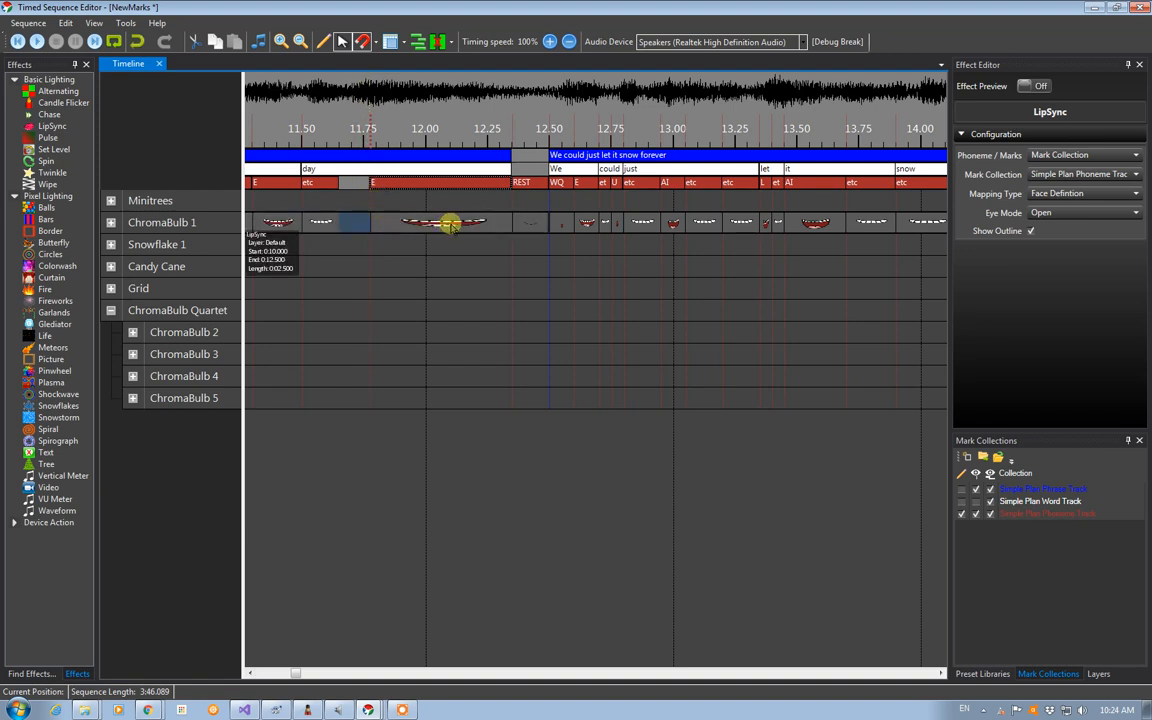
pyautogui.moveTo(372, 183); pyautogui.dragTo(342, 184)
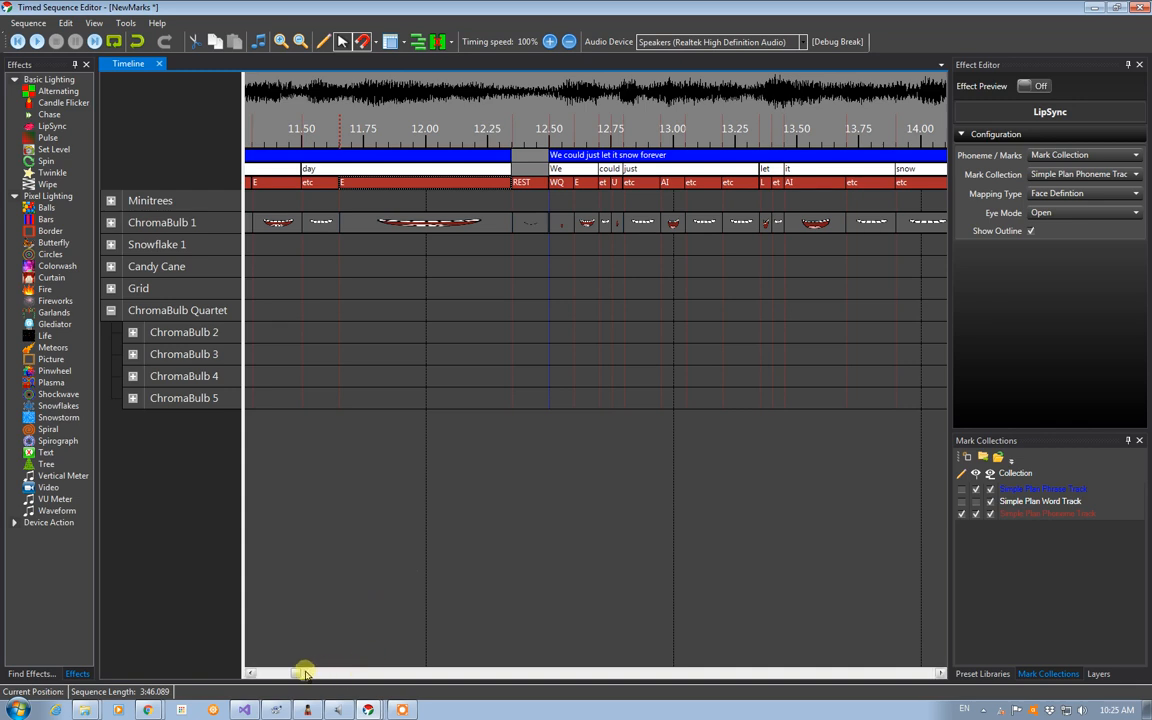
# - Set the playback start to 0:16.413, just before the phrase "And live on holiday", and place the display preview below the ChromaBulb Quartet row
pyautogui.moveTo(296, 675); pyautogui.dragTo(306, 672)
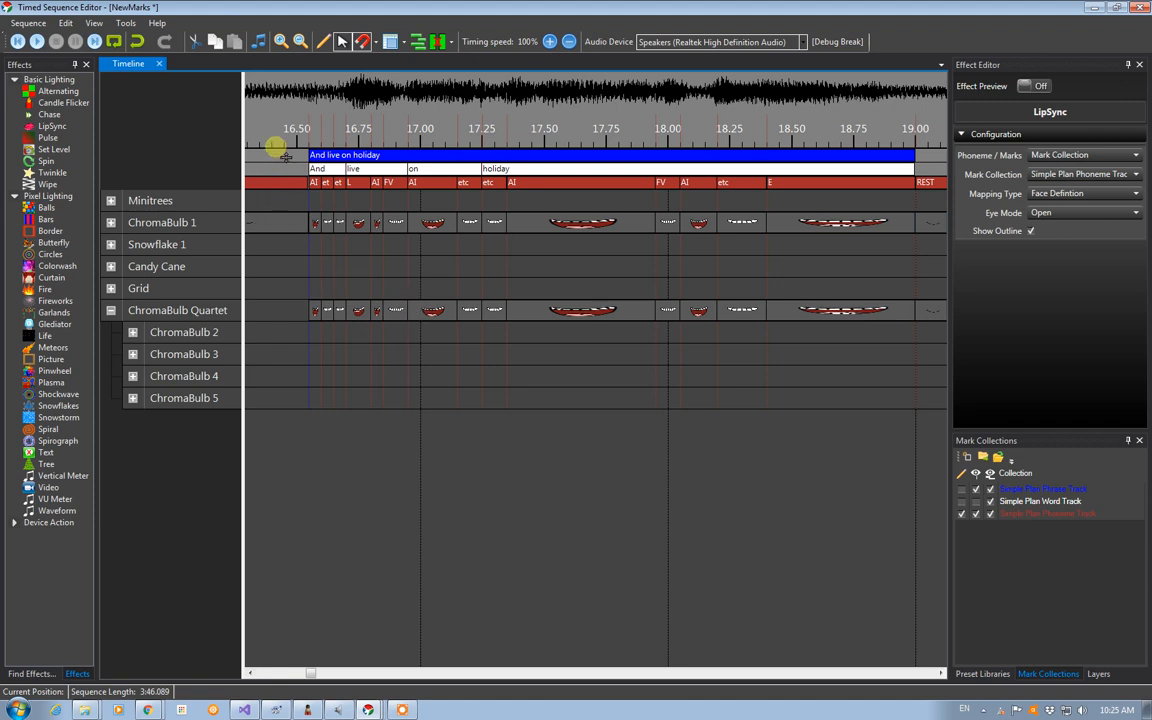
pyautogui.click(280, 145)
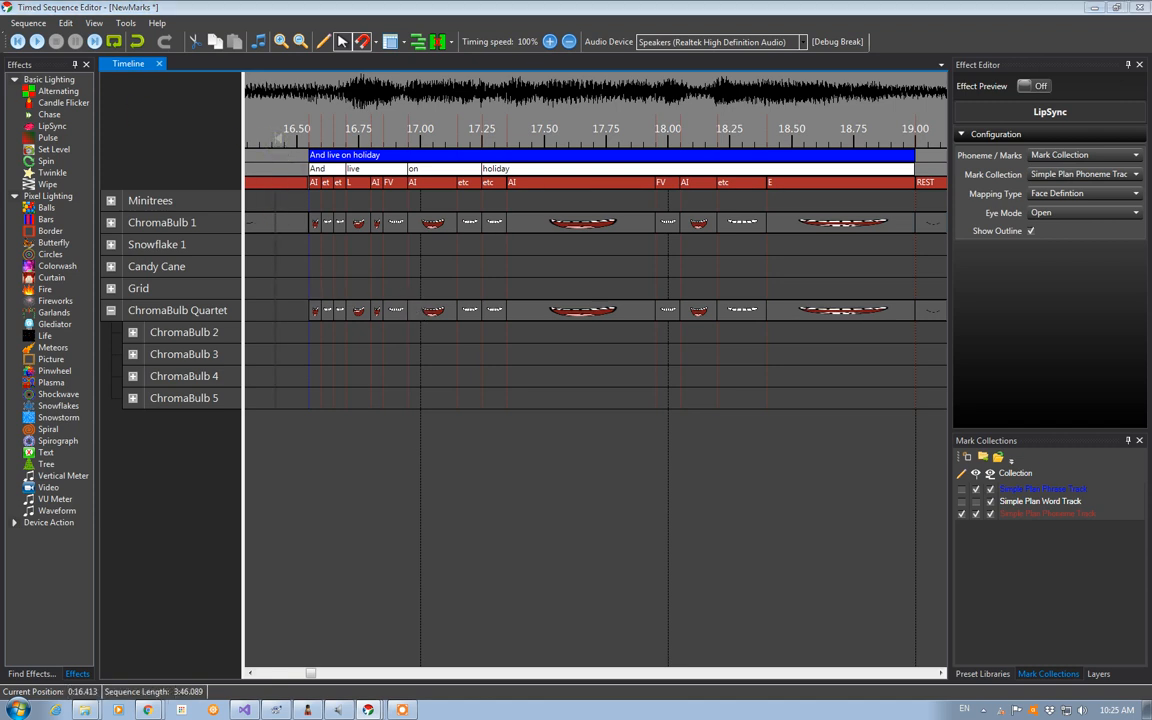
pyautogui.moveTo(733, 393); pyautogui.dragTo(787, 376)
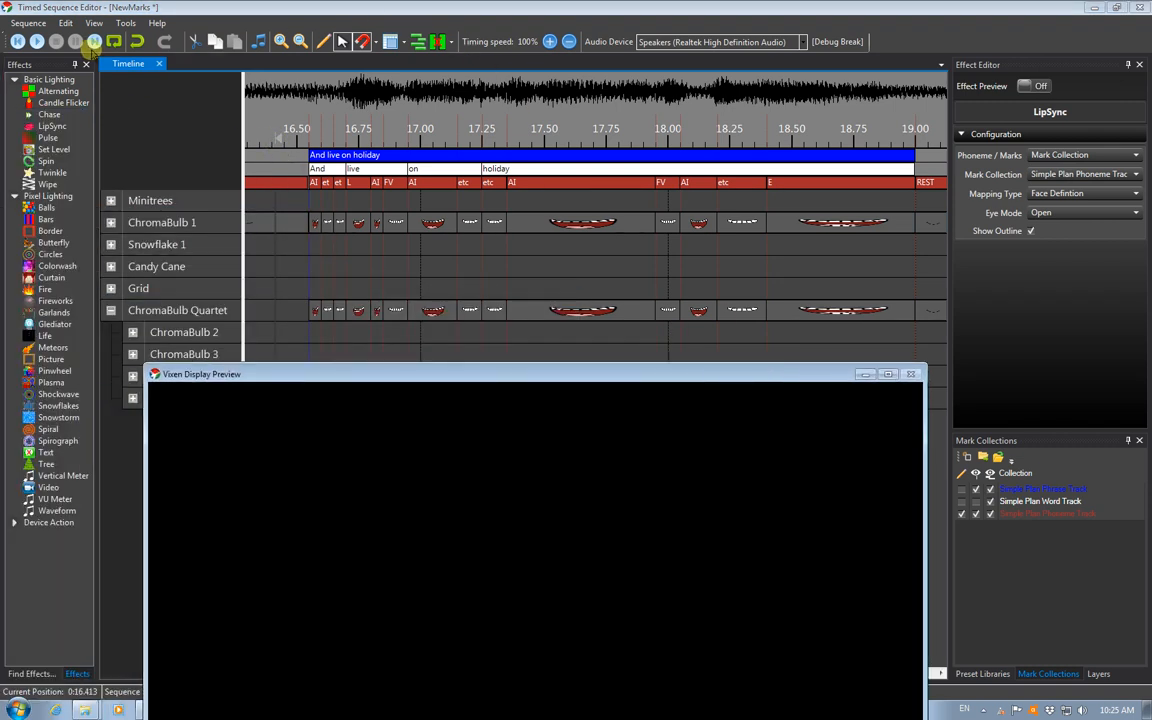
# - Play the "And live on holiday" phrase to preview the LipSync effects on ChromaBulb 1 and the quartet group, stop it, and move the preview off the timeline
pyautogui.click(37, 42)
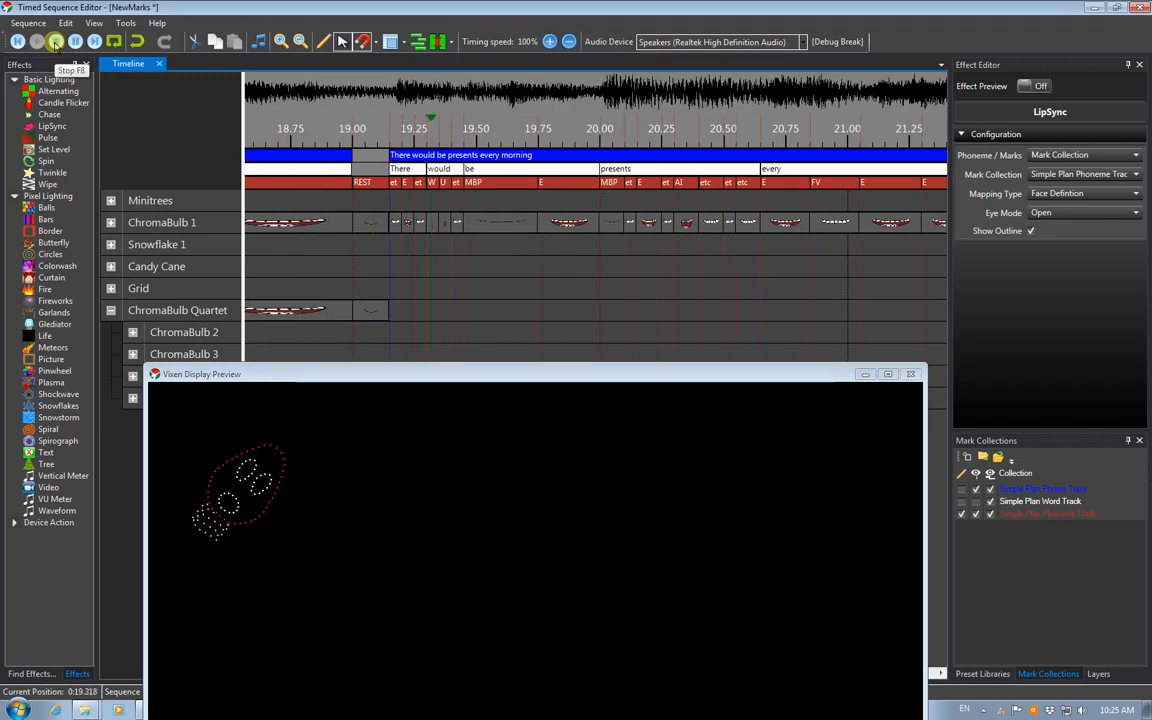
pyautogui.click(57, 43)
pyautogui.moveTo(490, 362); pyautogui.dragTo(437, 399)
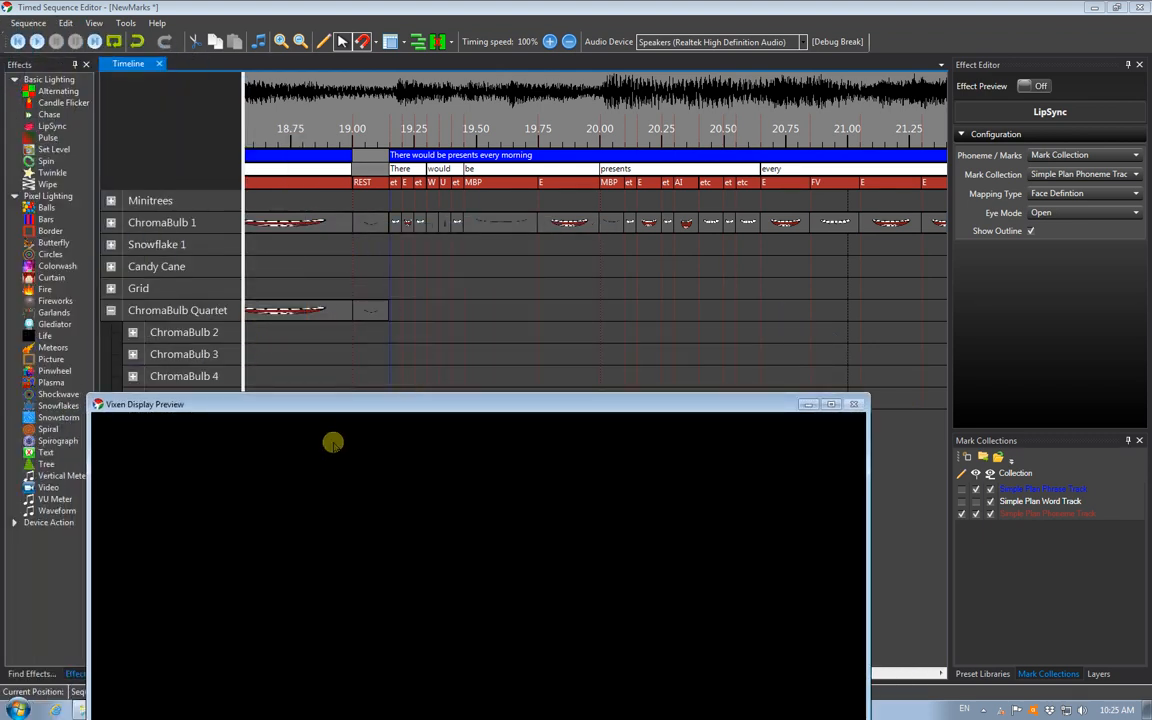
pyautogui.moveTo(337, 404); pyautogui.dragTo(0, 404)
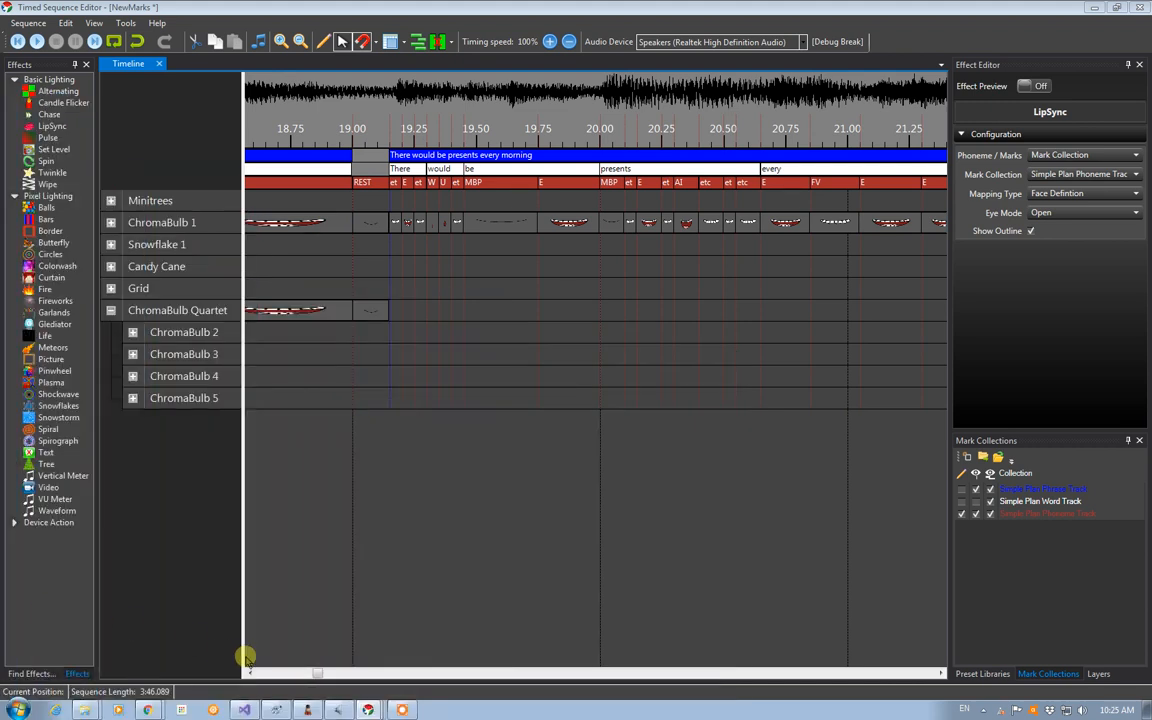
# - Move the LipSync effect for "And live on holiday" from the ChromaBulb Quartet group to the ChromaBulb 2 row
pyautogui.click(320, 675)
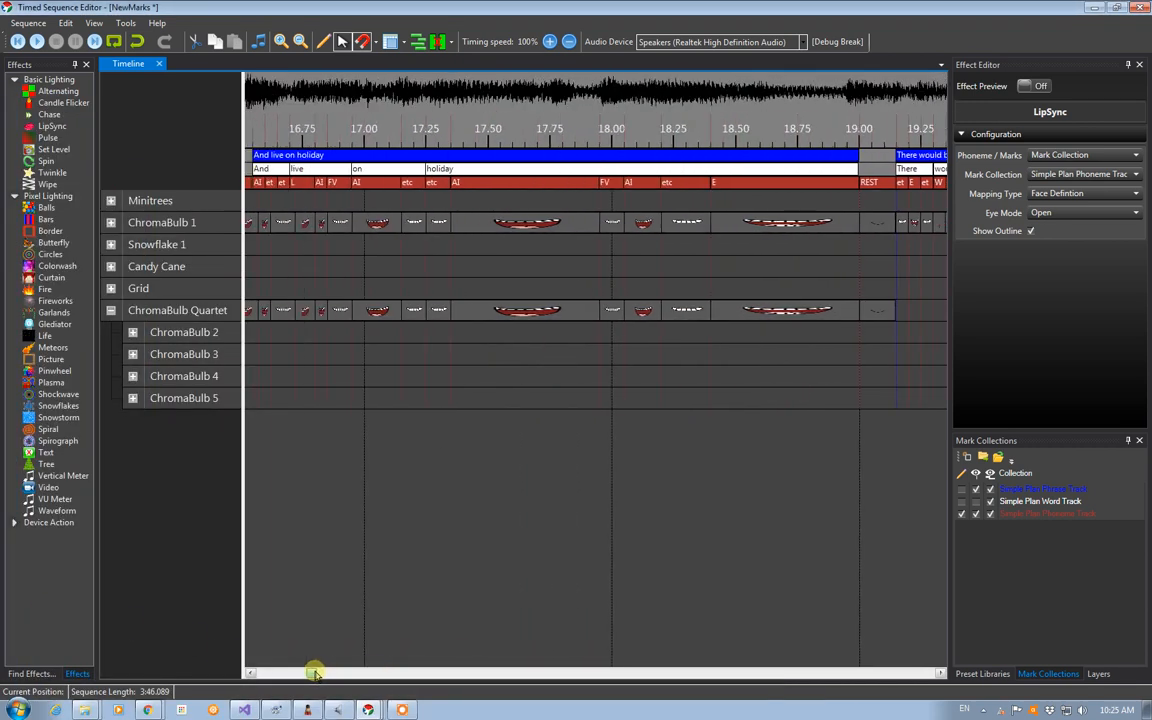
pyautogui.moveTo(480, 310); pyautogui.dragTo(483, 332)
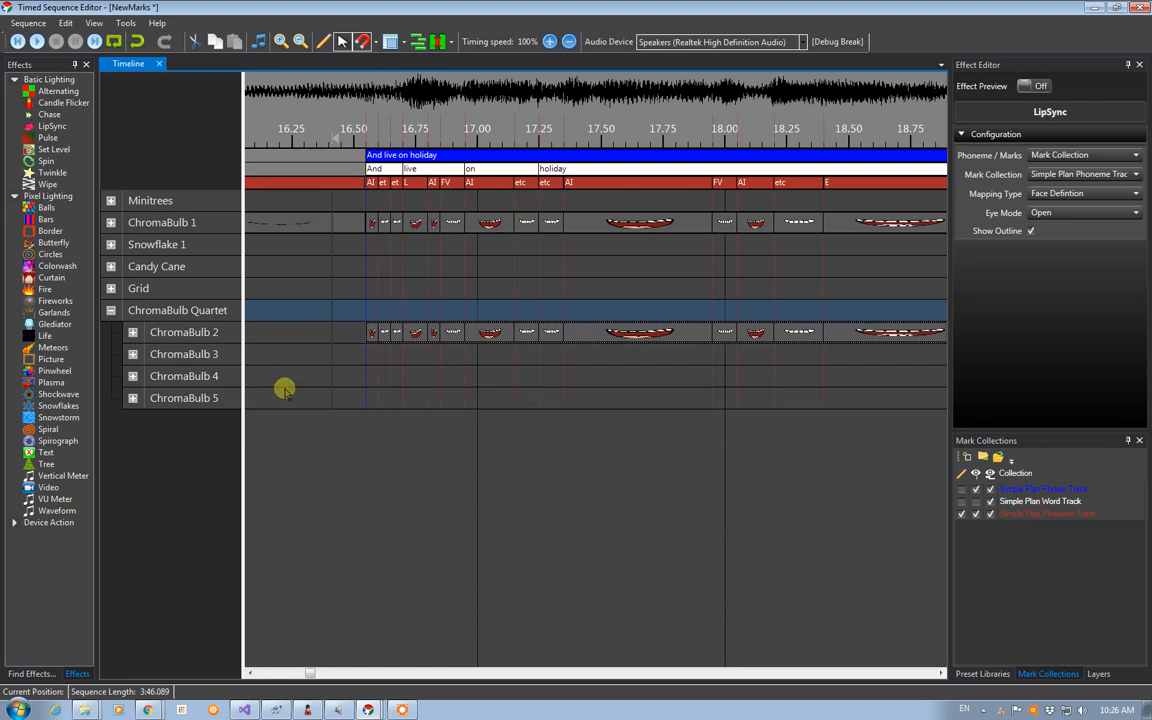
# - Bring back the display preview, play the phrase to watch ChromaBulb 1 and ChromaBulb 2 sing, stop playback, and clear the preview off the timeline
pyautogui.moveTo(0, 145); pyautogui.dragTo(844, 405)
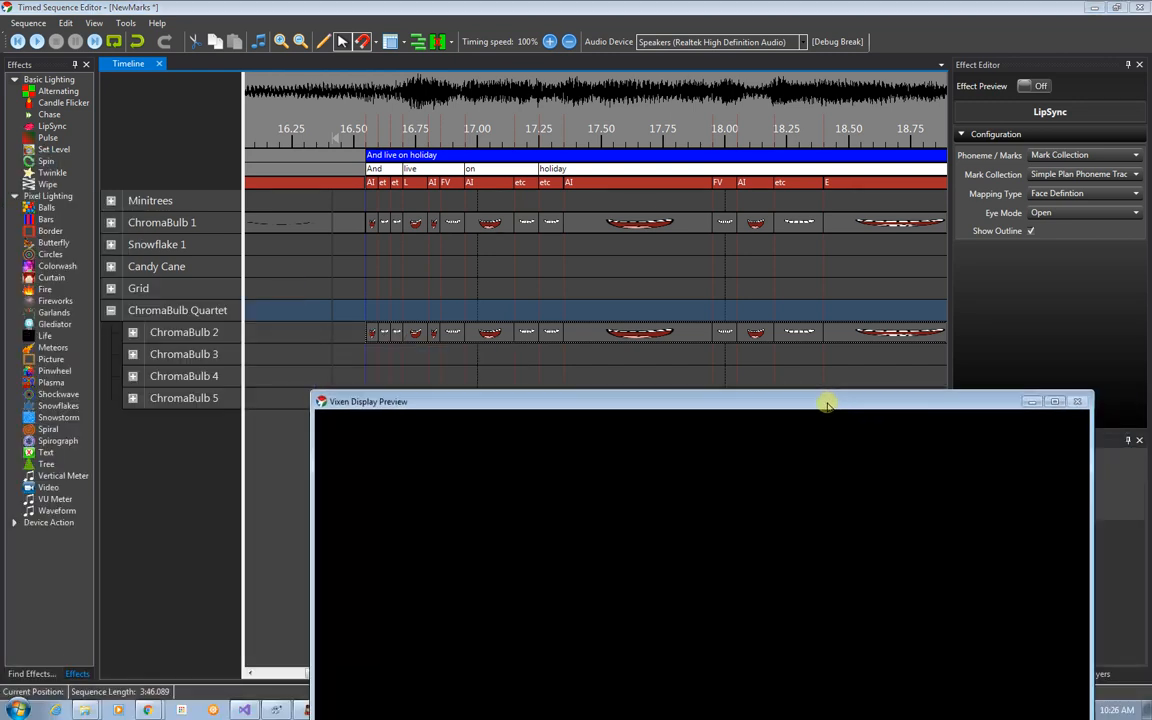
pyautogui.click(37, 42)
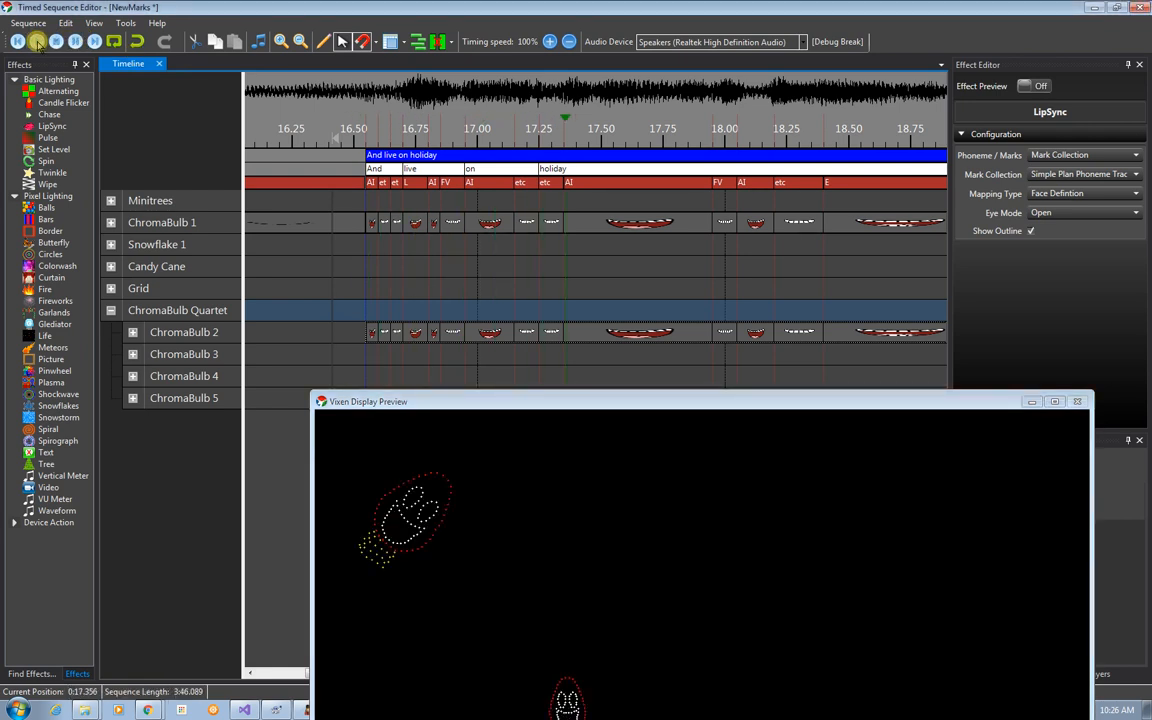
pyautogui.moveTo(620, 400); pyautogui.dragTo(617, 362)
pyautogui.click(56, 42)
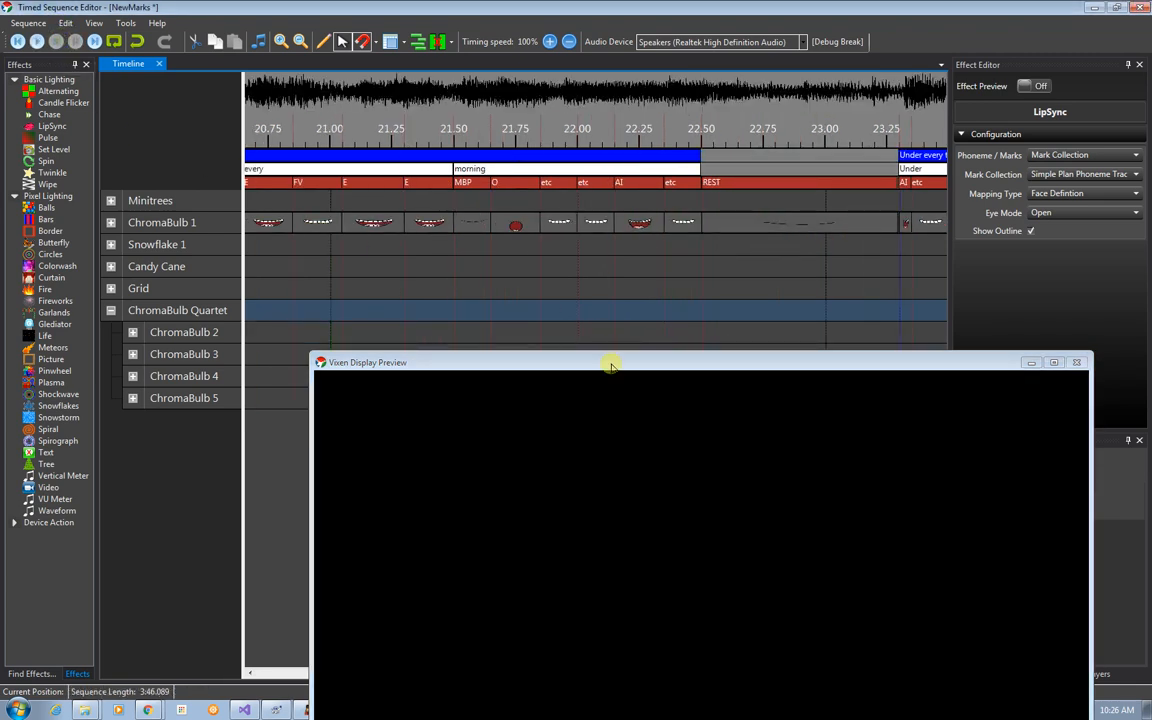
pyautogui.click(548, 342)
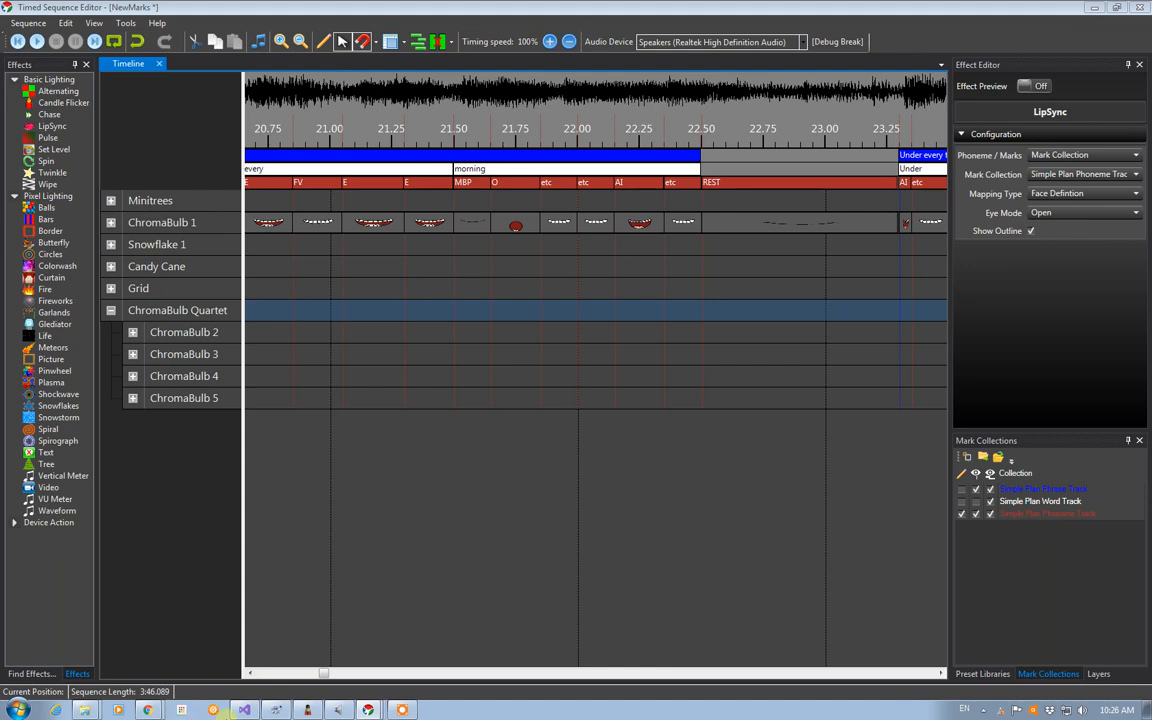
# - Start editing the LipSync element face mapping and add all ChromaBulb 1 elements from Base to Close Eyes to the selection
pyautogui.moveTo(323, 674); pyautogui.dragTo(308, 674)
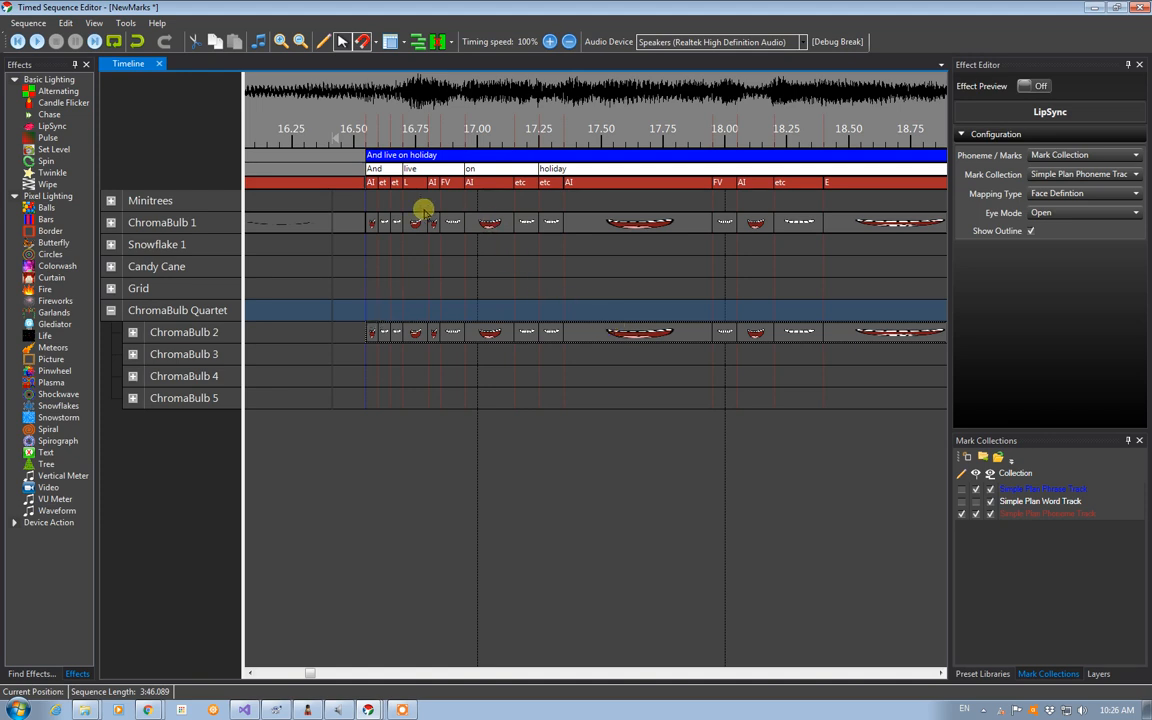
pyautogui.click(127, 24)
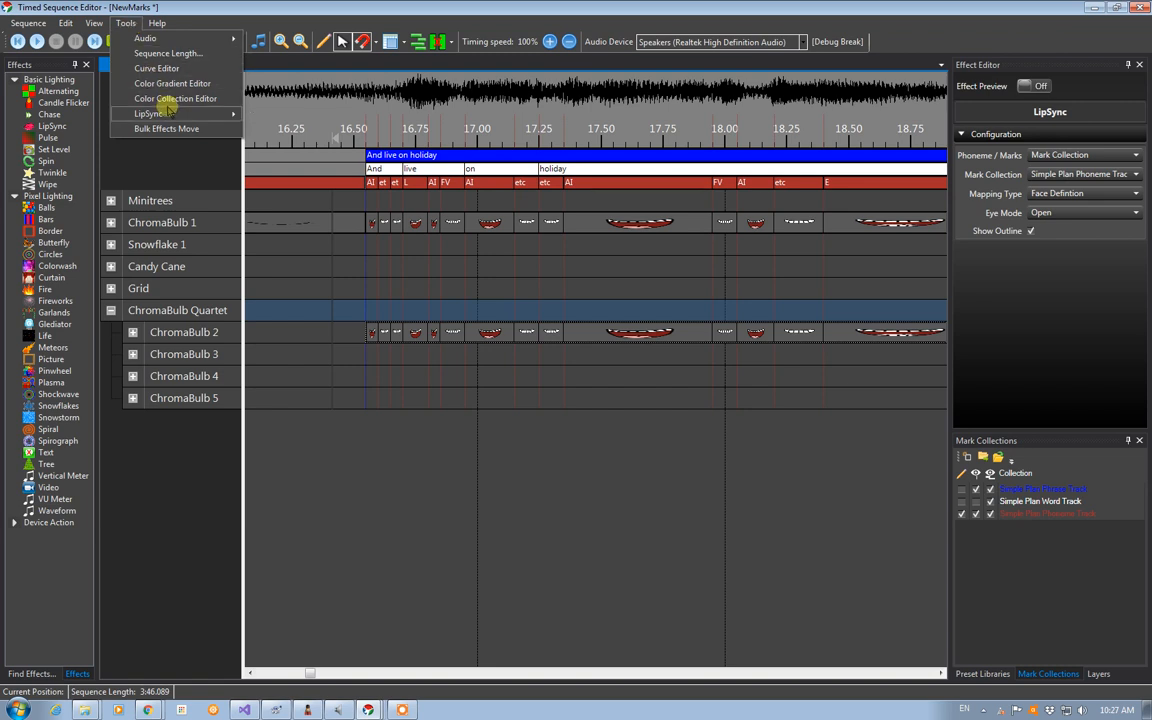
pyautogui.moveTo(157, 110)
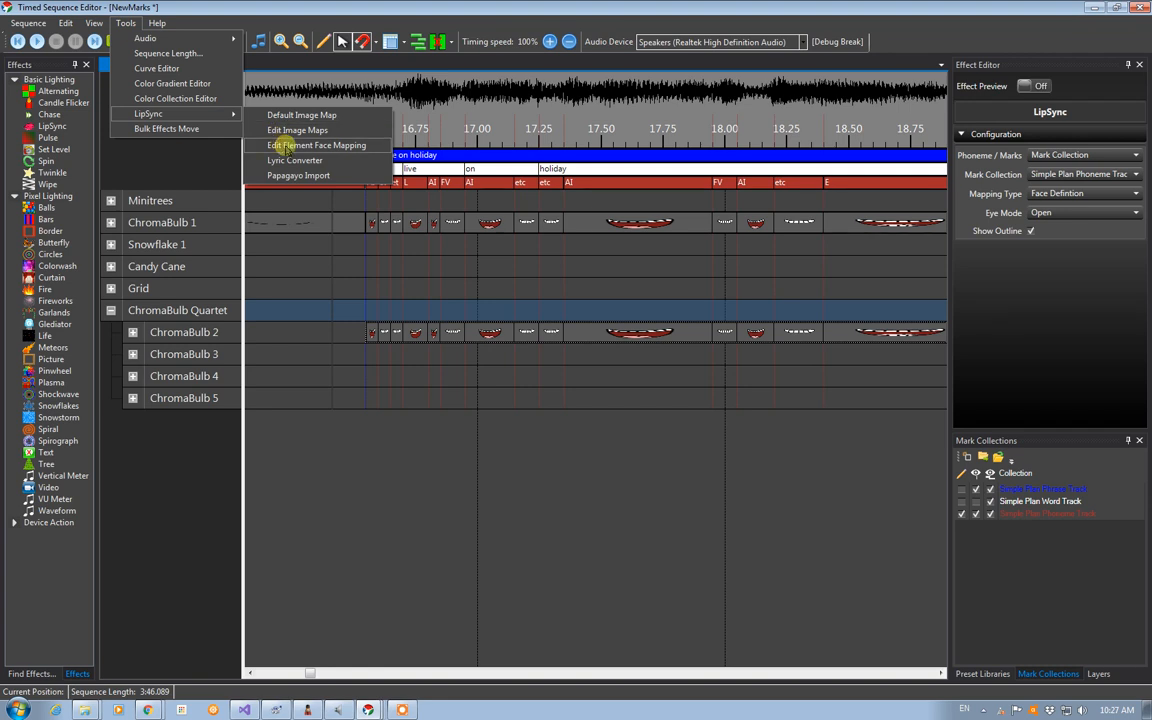
pyautogui.click(285, 147)
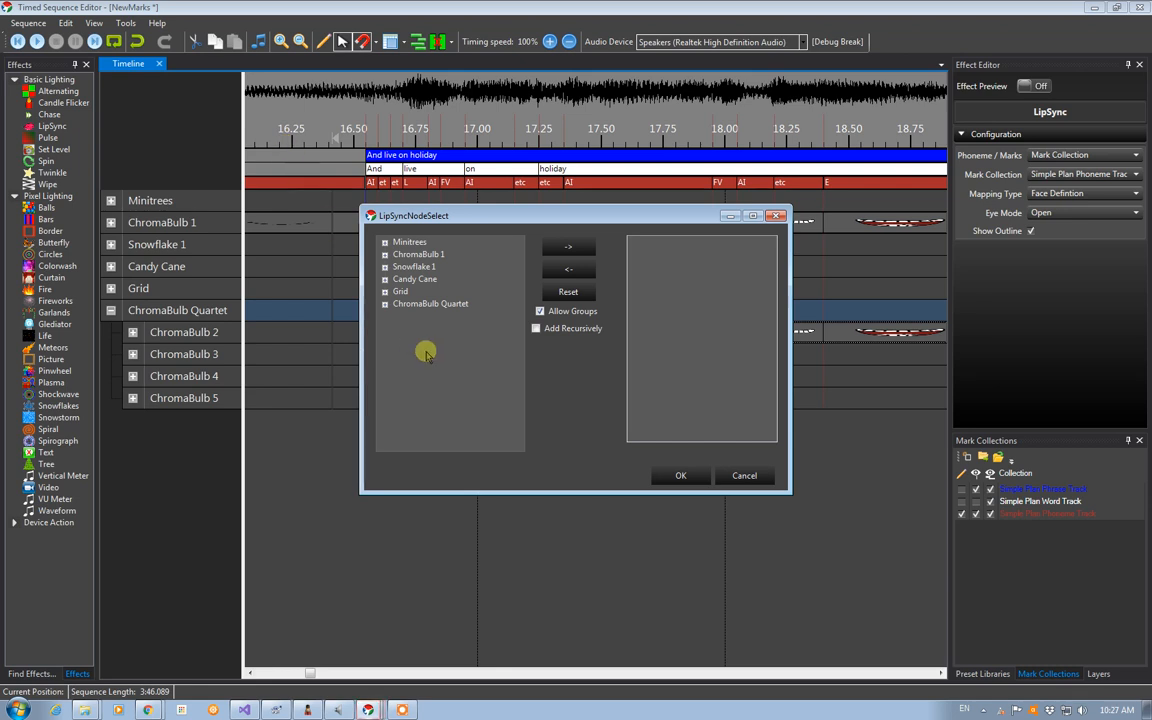
pyautogui.click(385, 255)
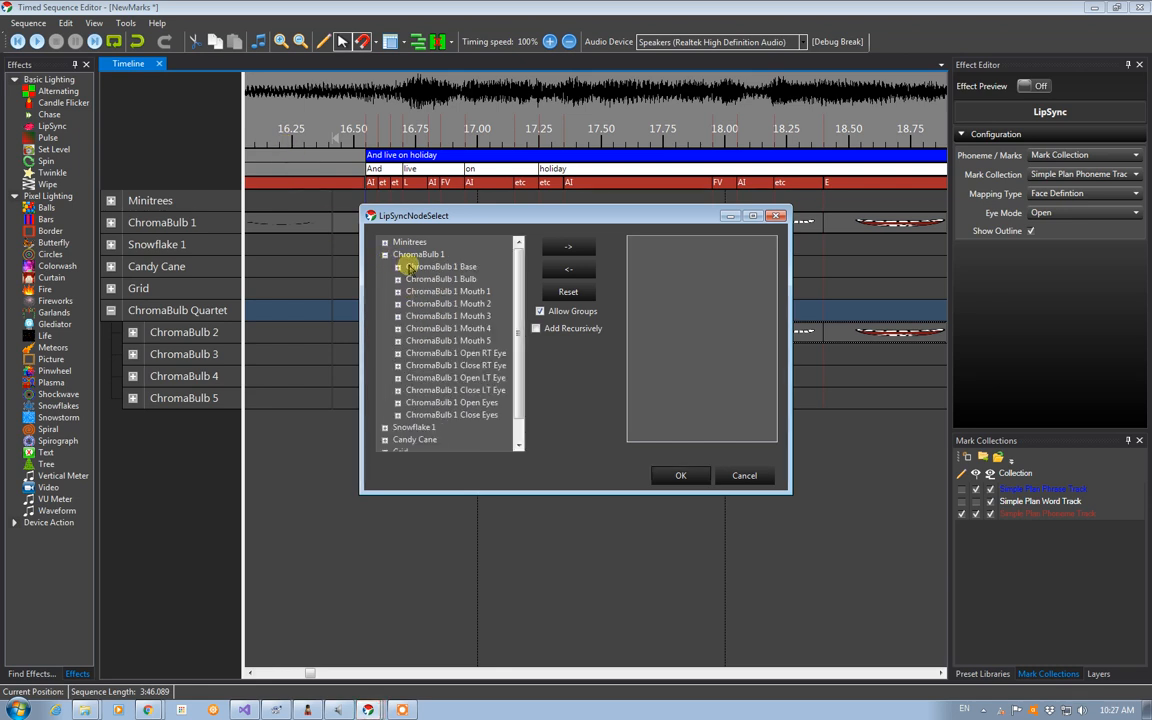
pyautogui.click(407, 266)
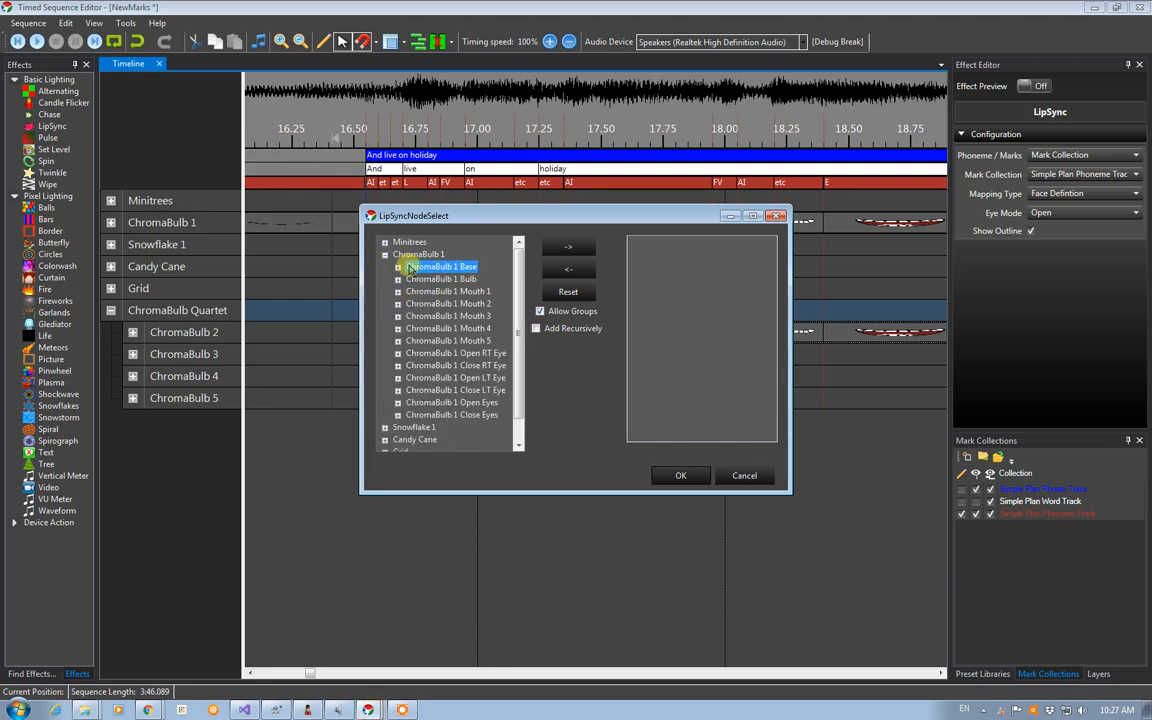
pyautogui.keyDown('shift'); pyautogui.click(450, 413); pyautogui.keyUp('shift')
pyautogui.click(570, 245)
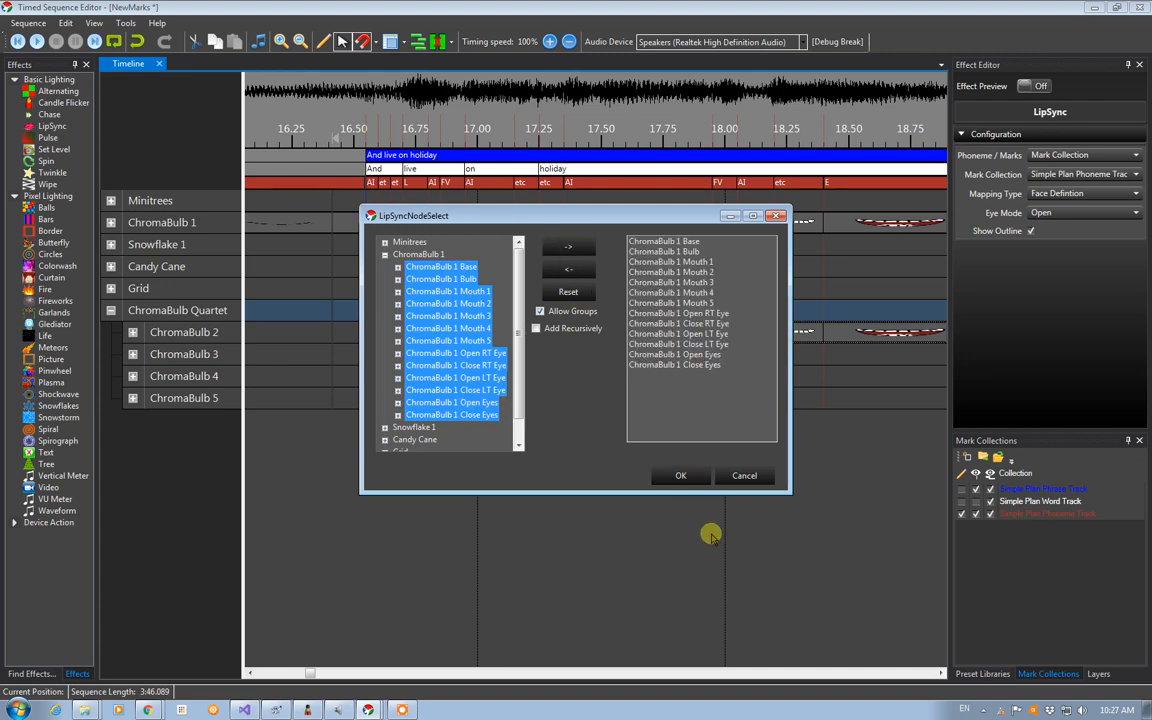
# - Examine which ChromaBulb 1 mouth elements and colors are assigned to each phoneme in the face setup, and leave it without saving
pyautogui.click(681, 476)
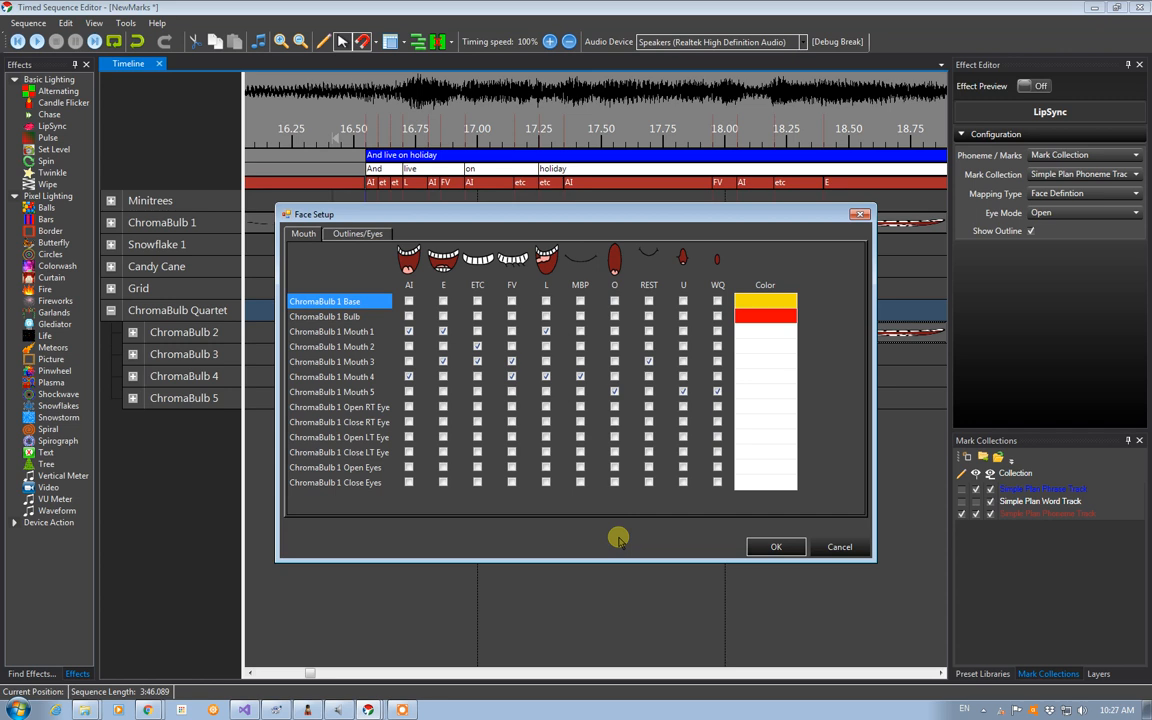
pyautogui.click(838, 548)
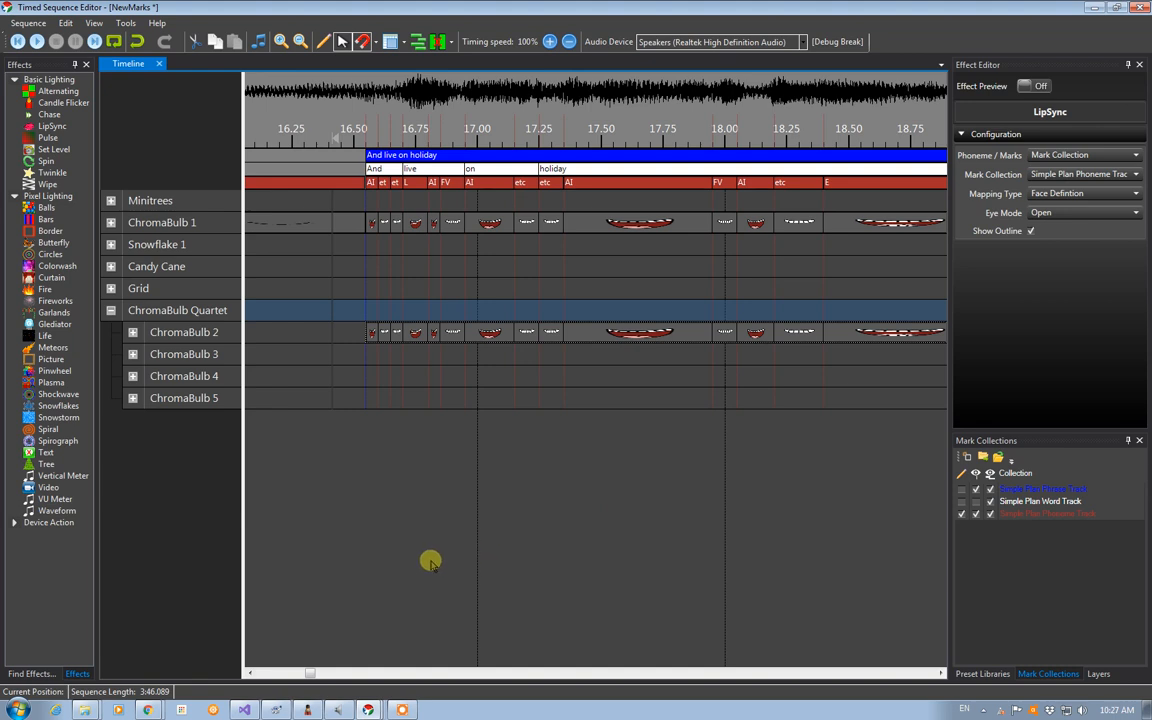
pyautogui.click(409, 714)
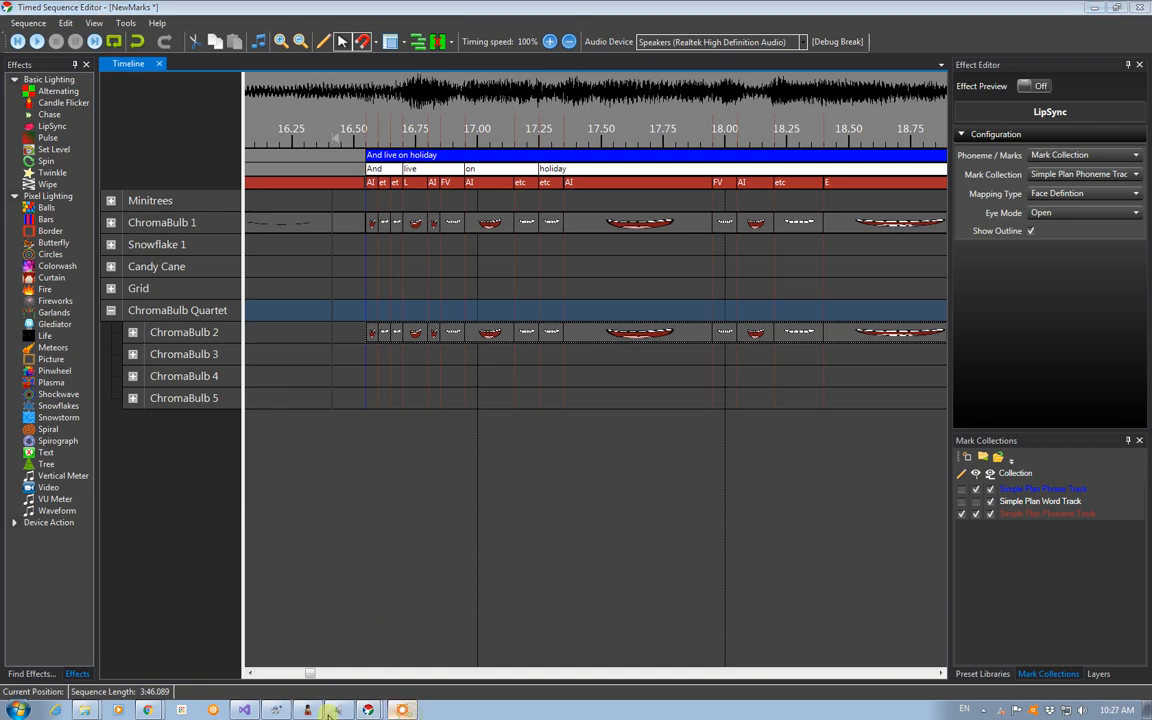